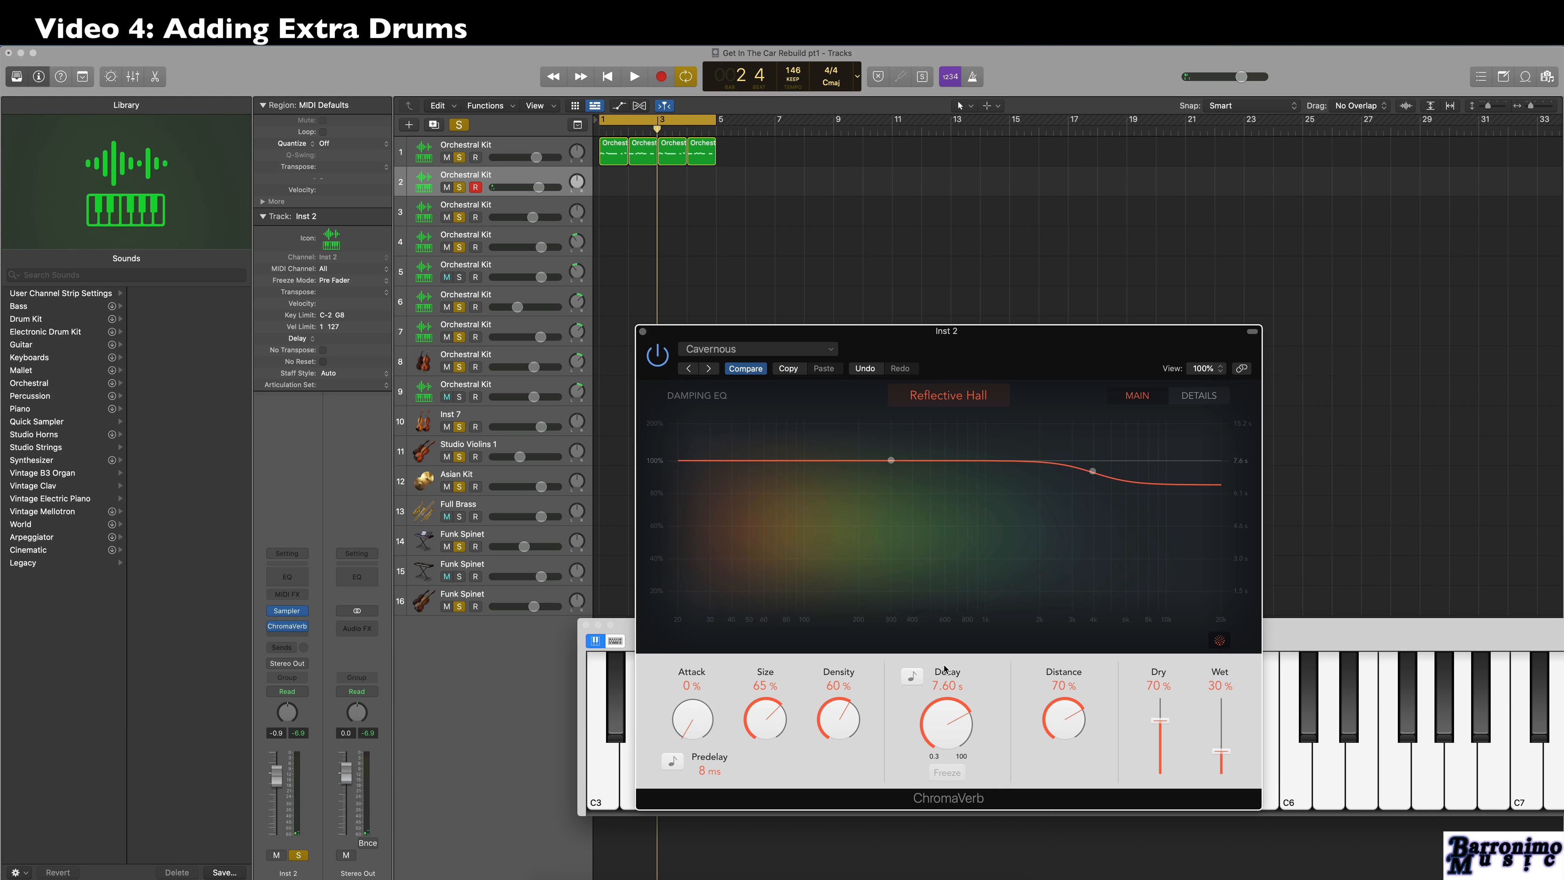
# Record a four-bar percussion part on the second Orchestral Kit track and quantize all its notes to 1/4 Note.
pyautogui.press('space')
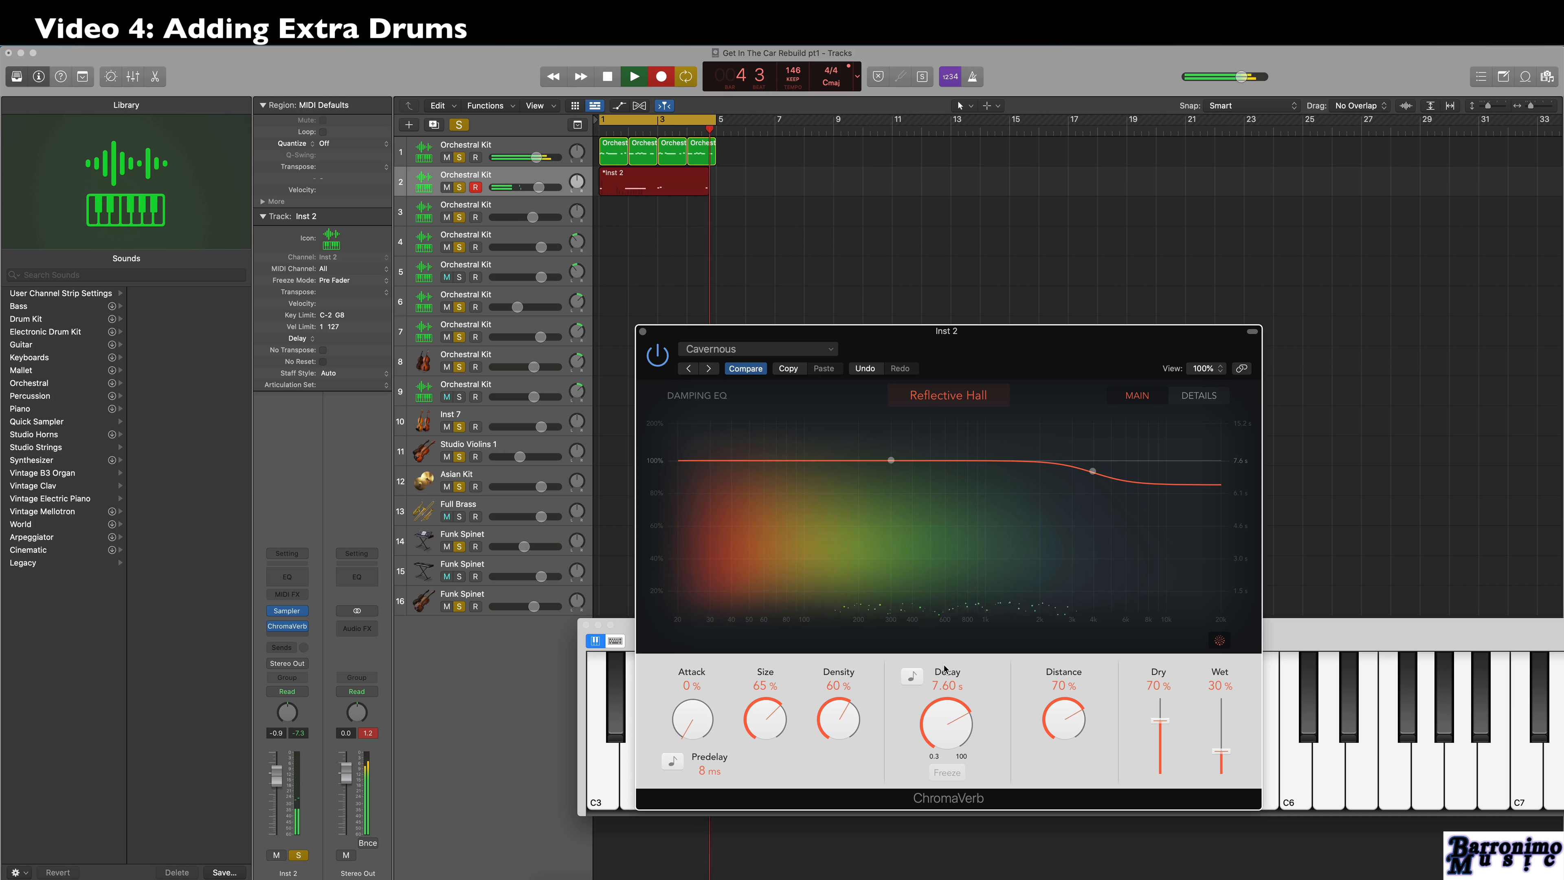
pyautogui.press('space')
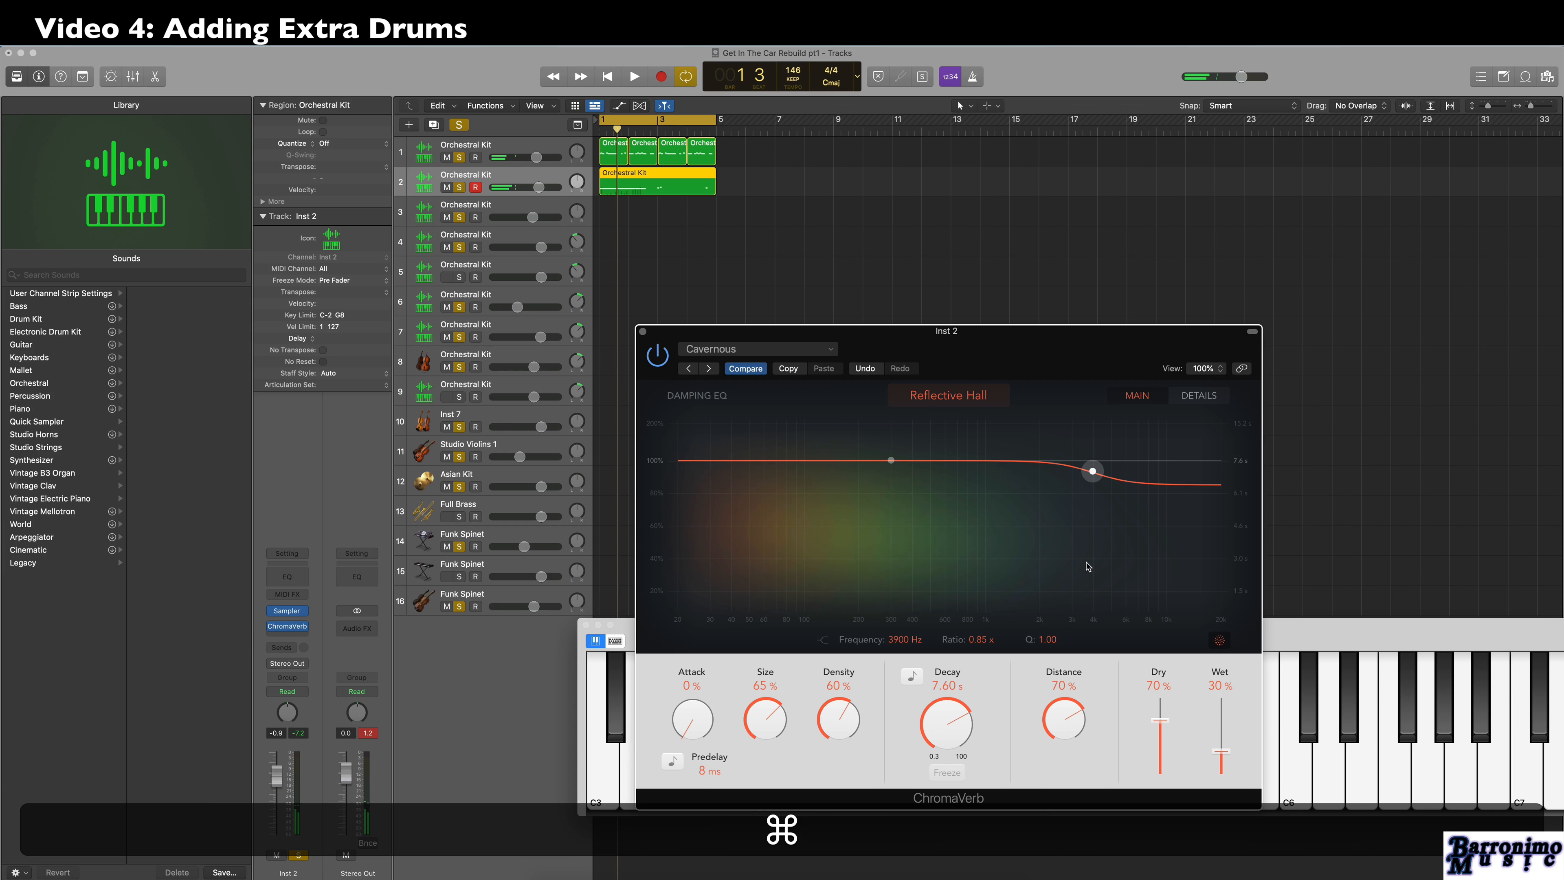
pyautogui.press('super+4')
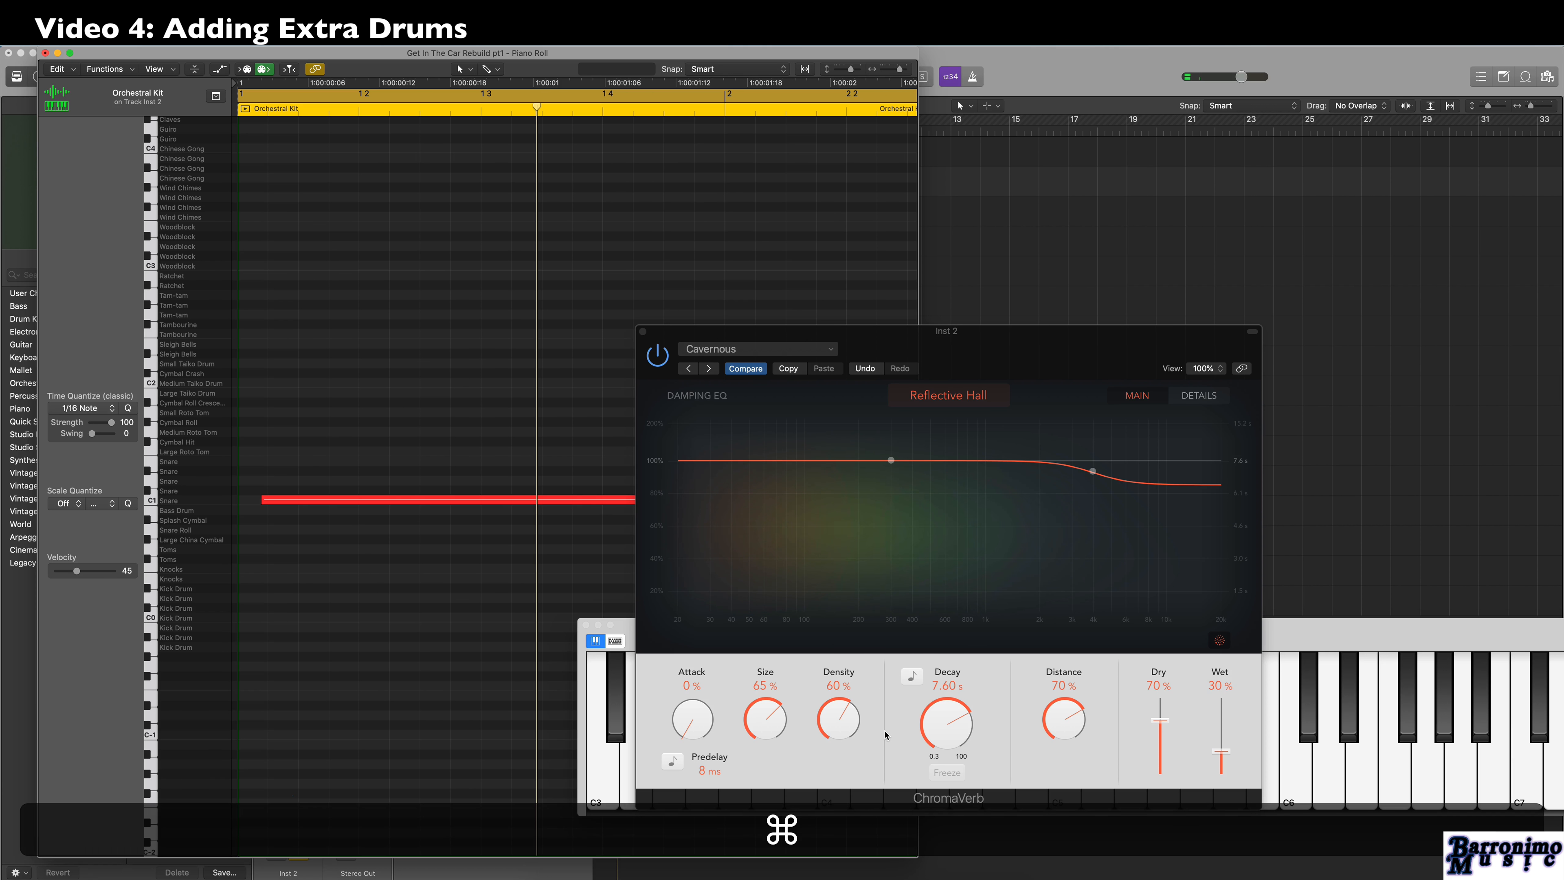
pyautogui.press('super+a')
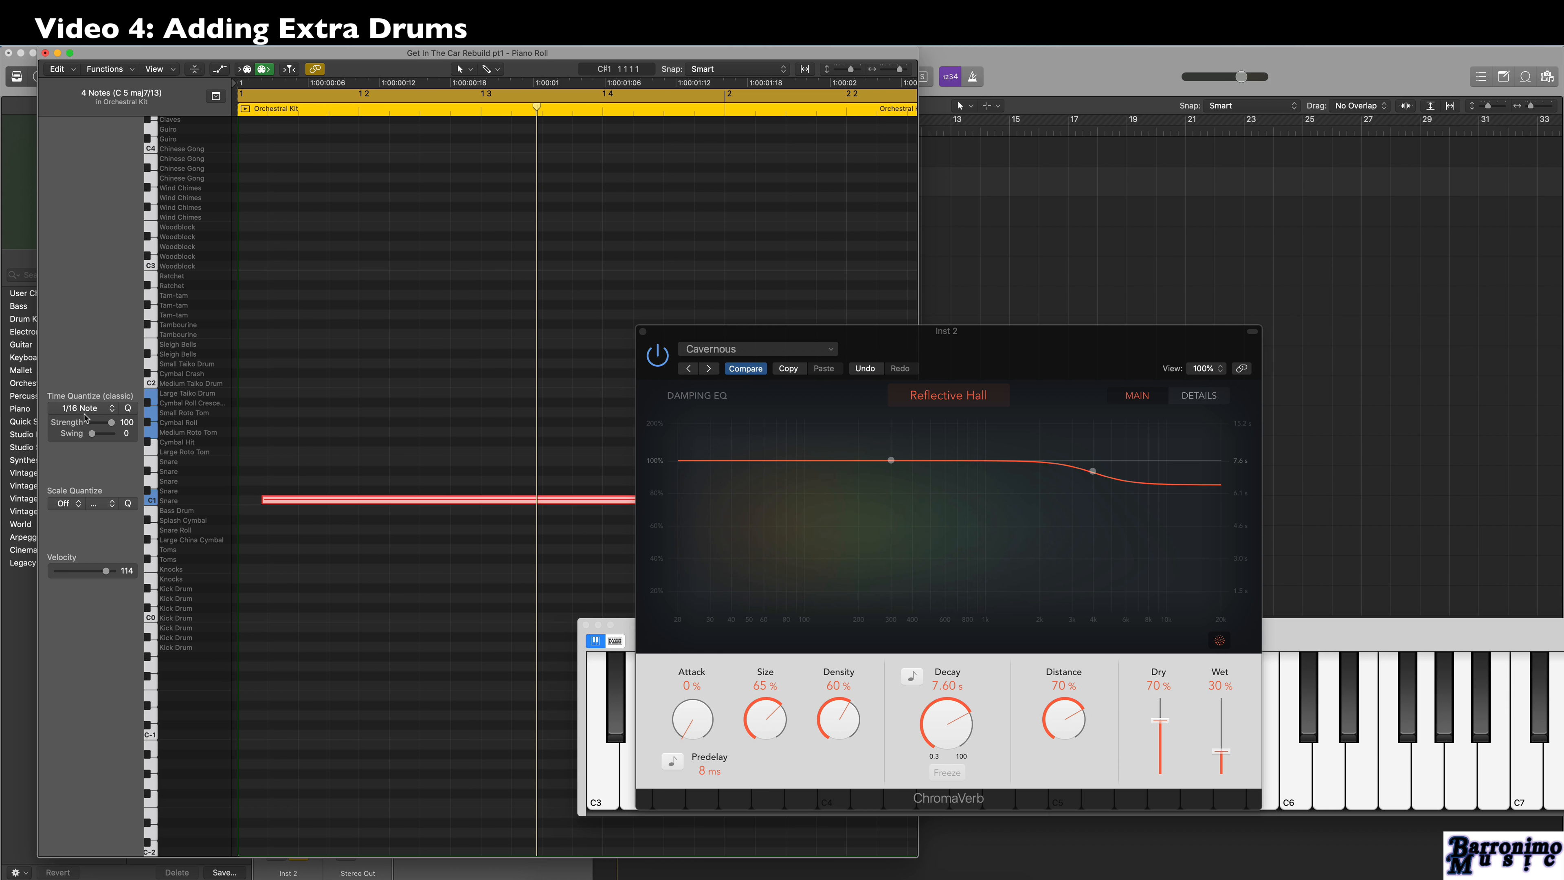
pyautogui.click(87, 408)
pyautogui.click(87, 461)
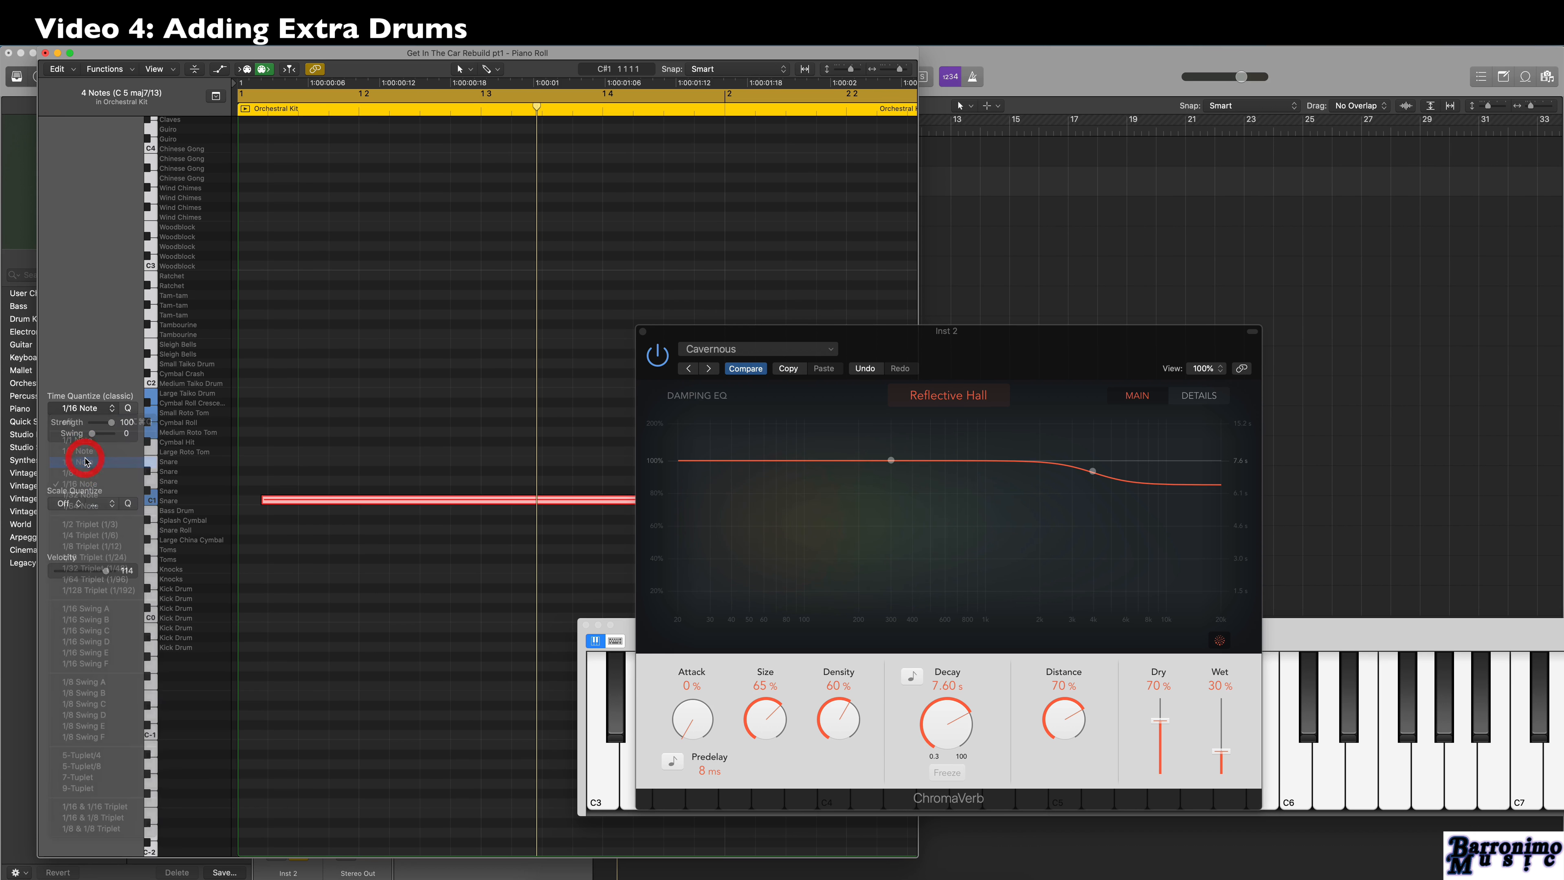
# Play back the quantized percussion part, hide the plug-in window and close the Piano Roll.
pyautogui.press('space')
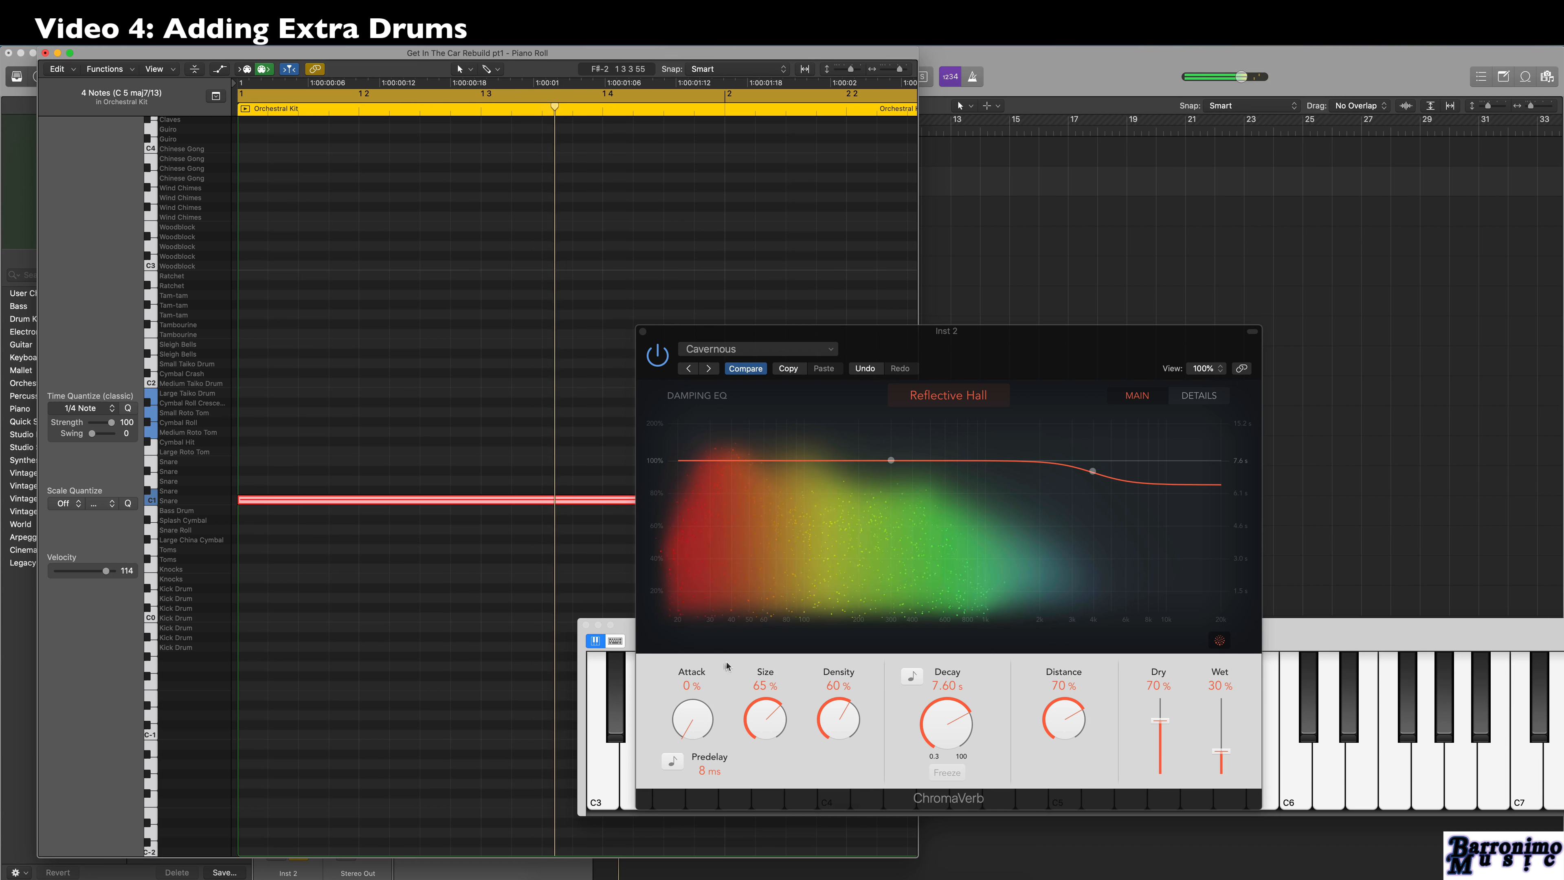
pyautogui.press('v')
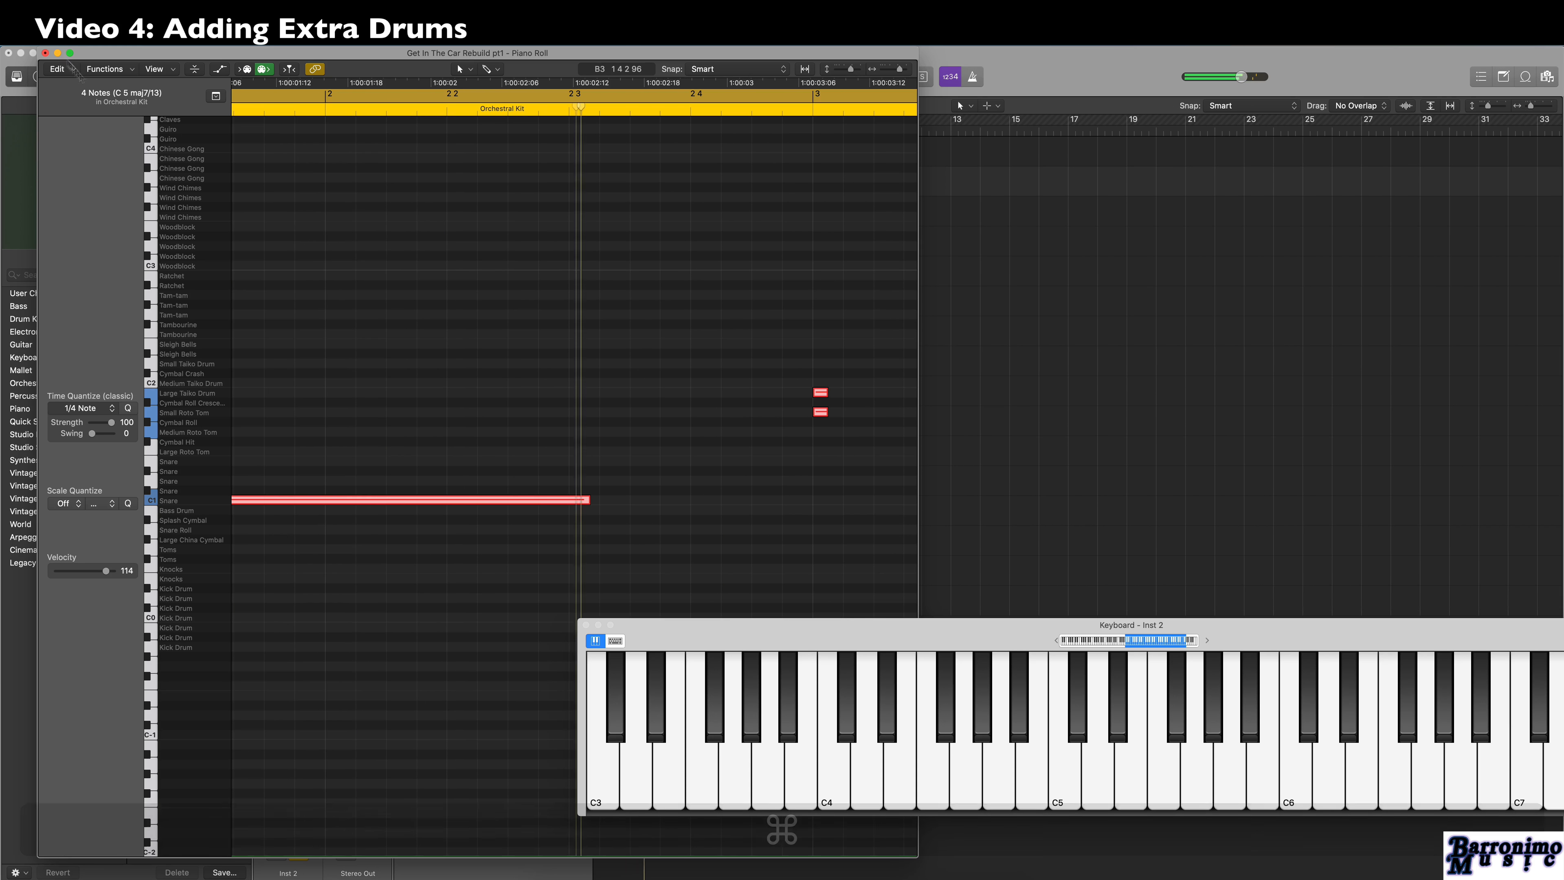
pyautogui.press('space')
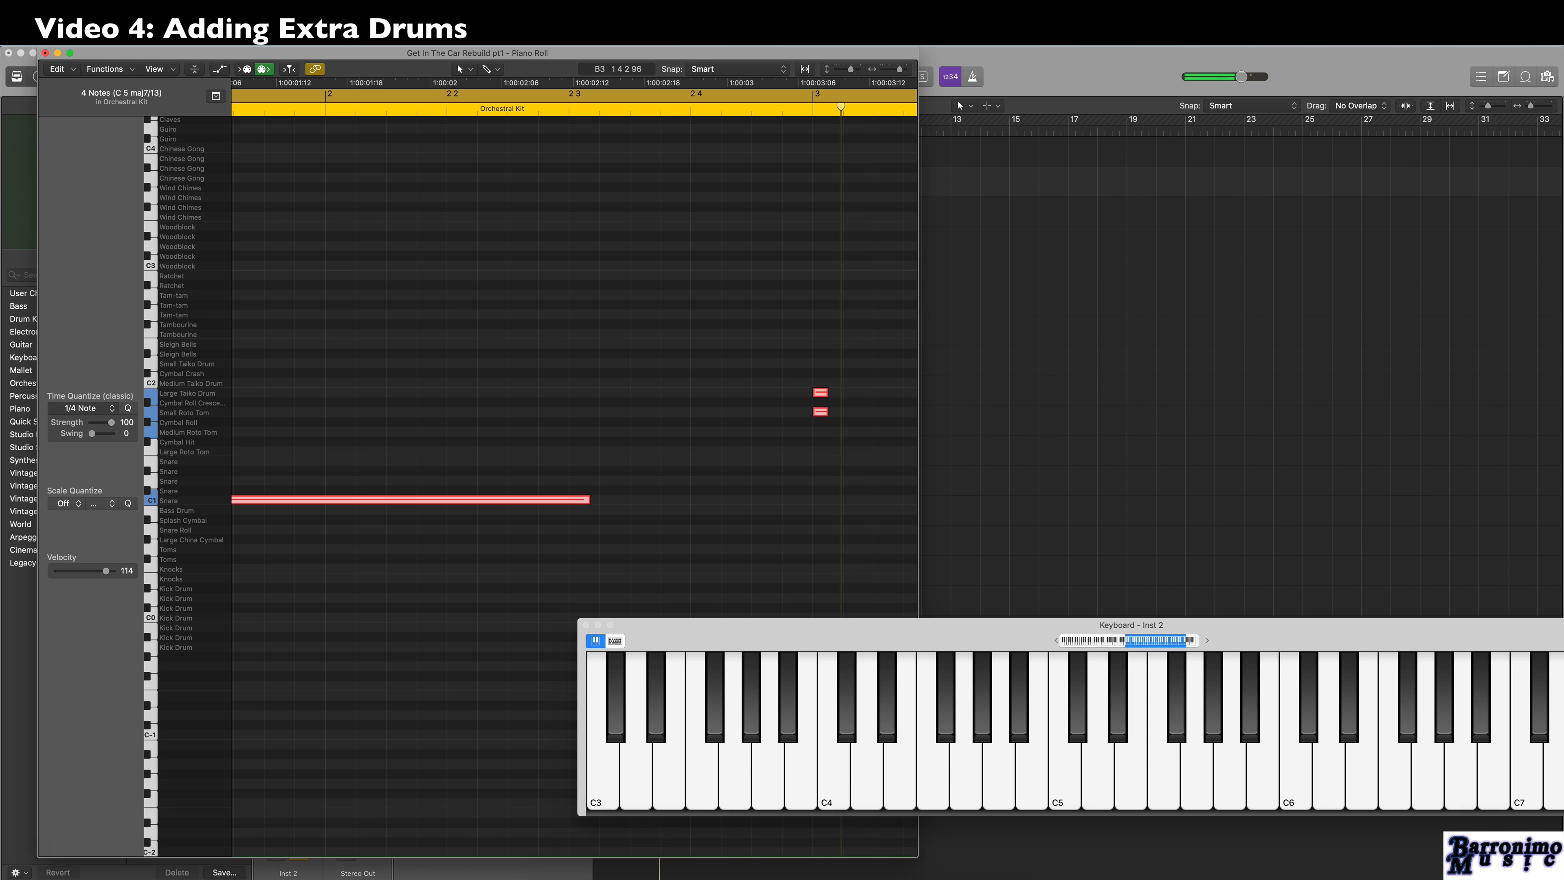
pyautogui.press('super+w')
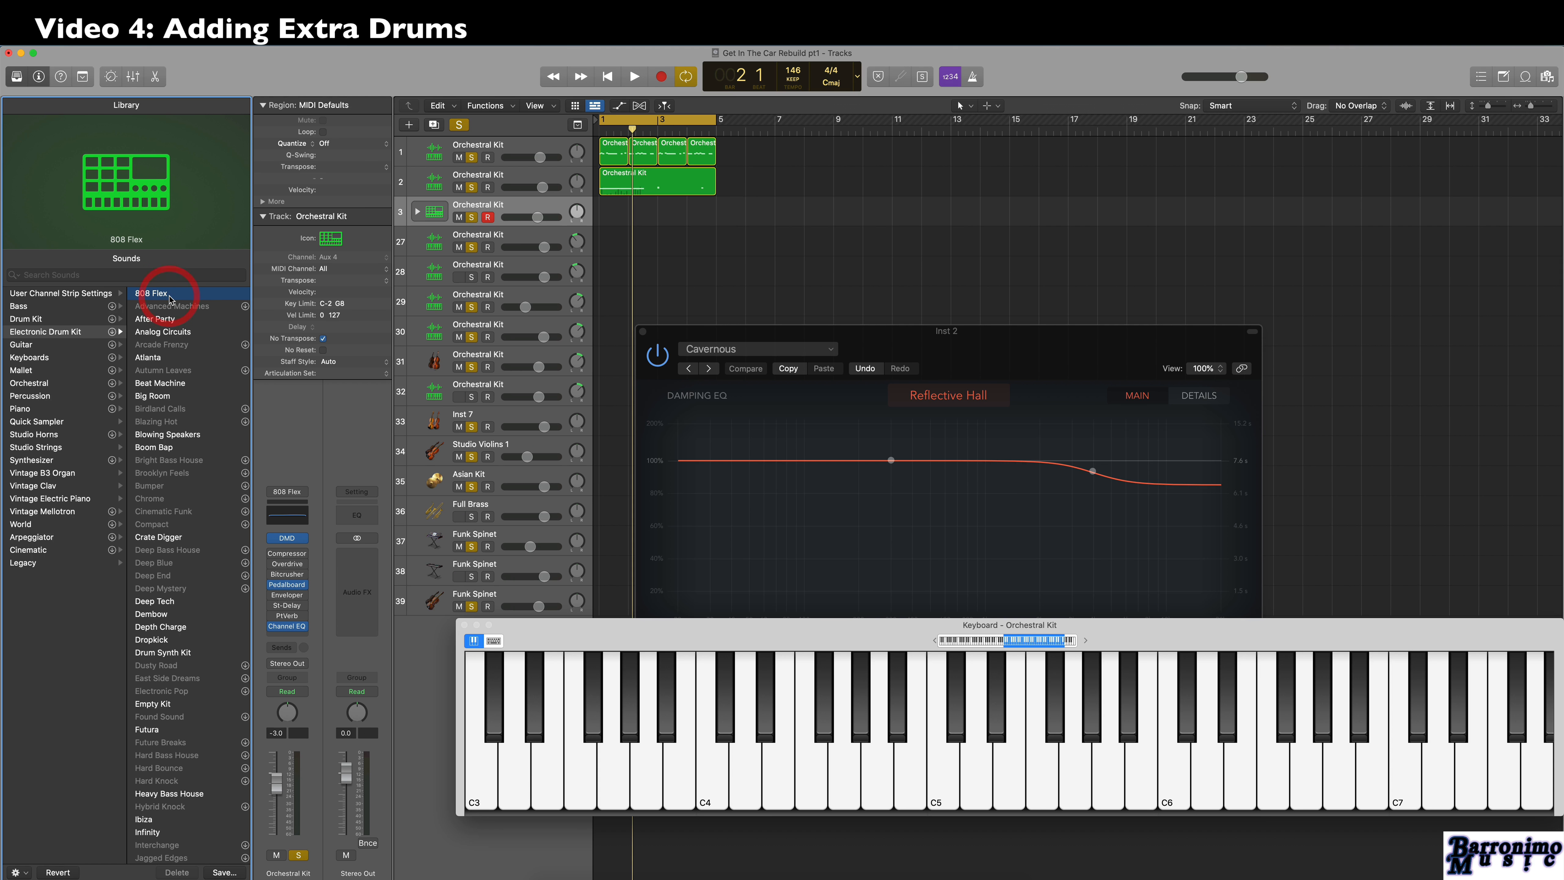
# Create a MIDI region at bar 1 on the 808 Flex track and place a Kick 1 note on its first beat.
pyautogui.rightClick(614, 215)
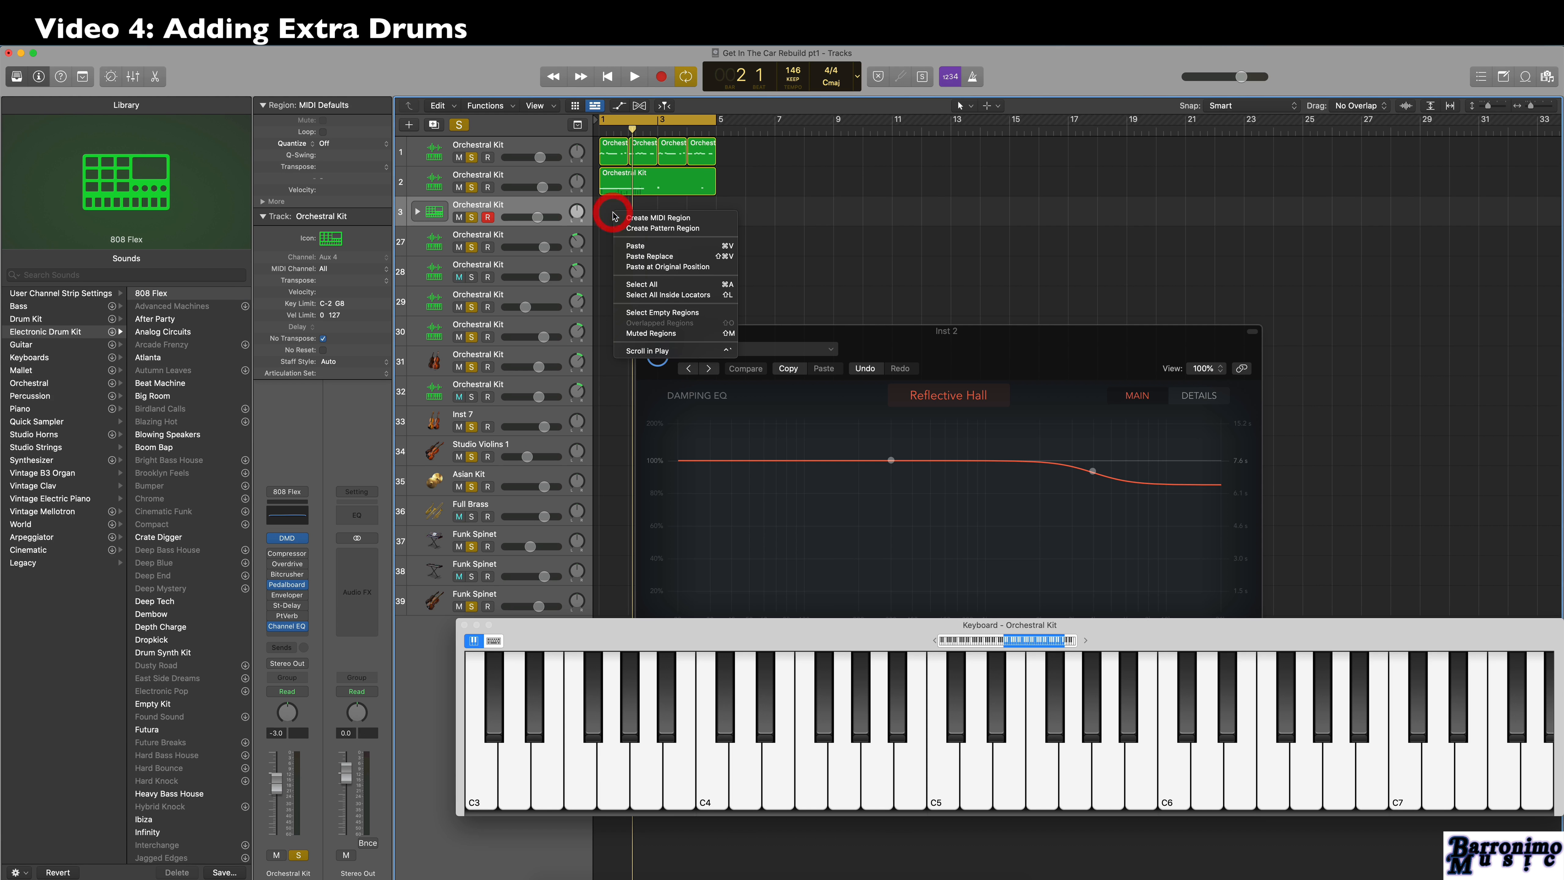
pyautogui.click(658, 219)
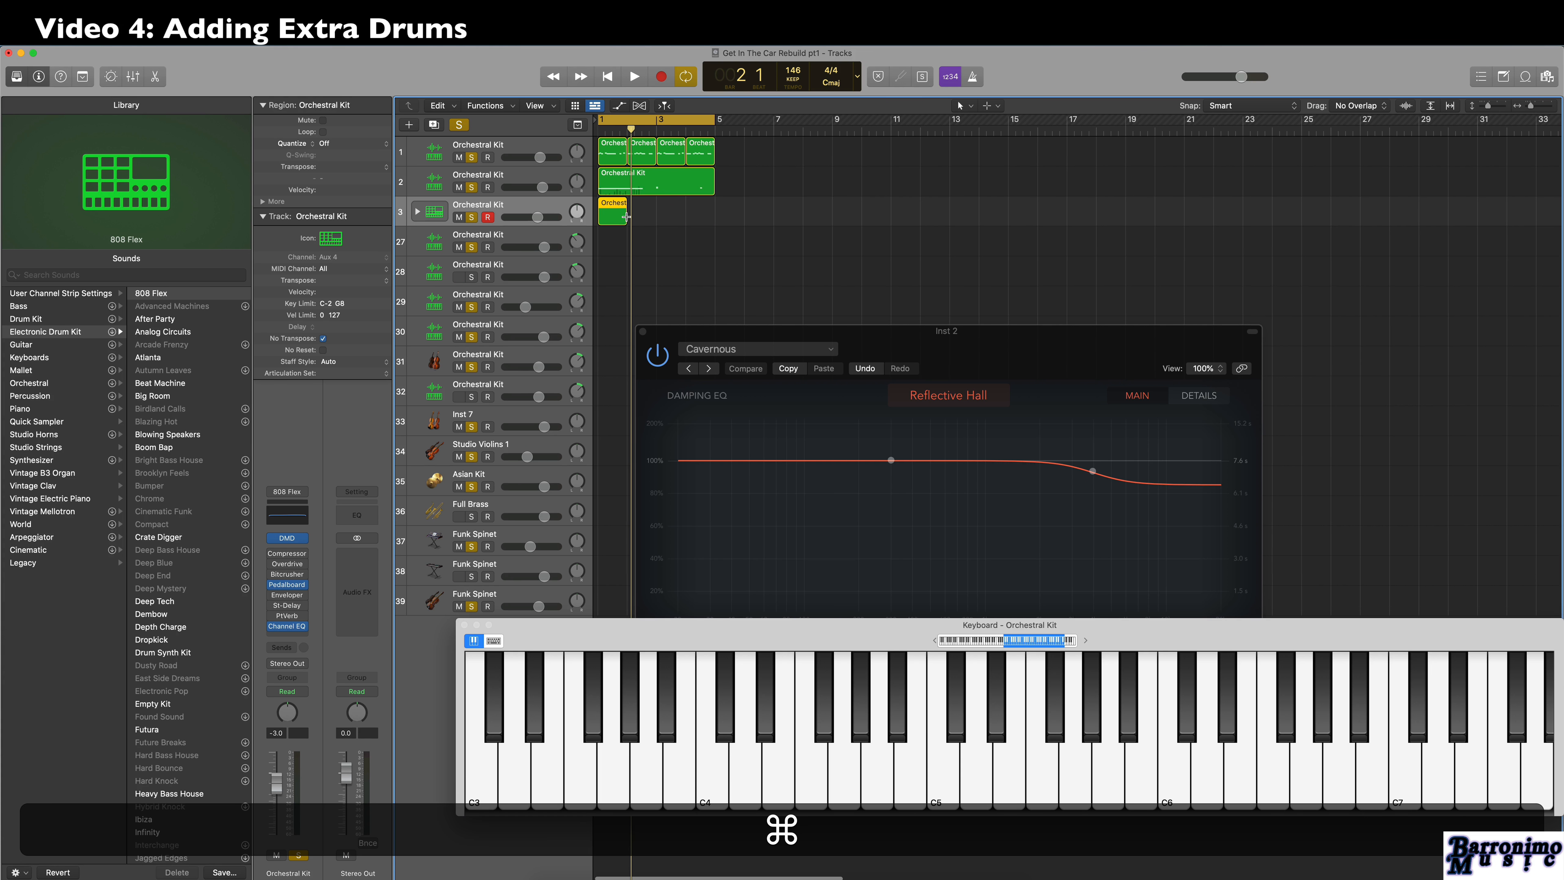
pyautogui.press('super+4')
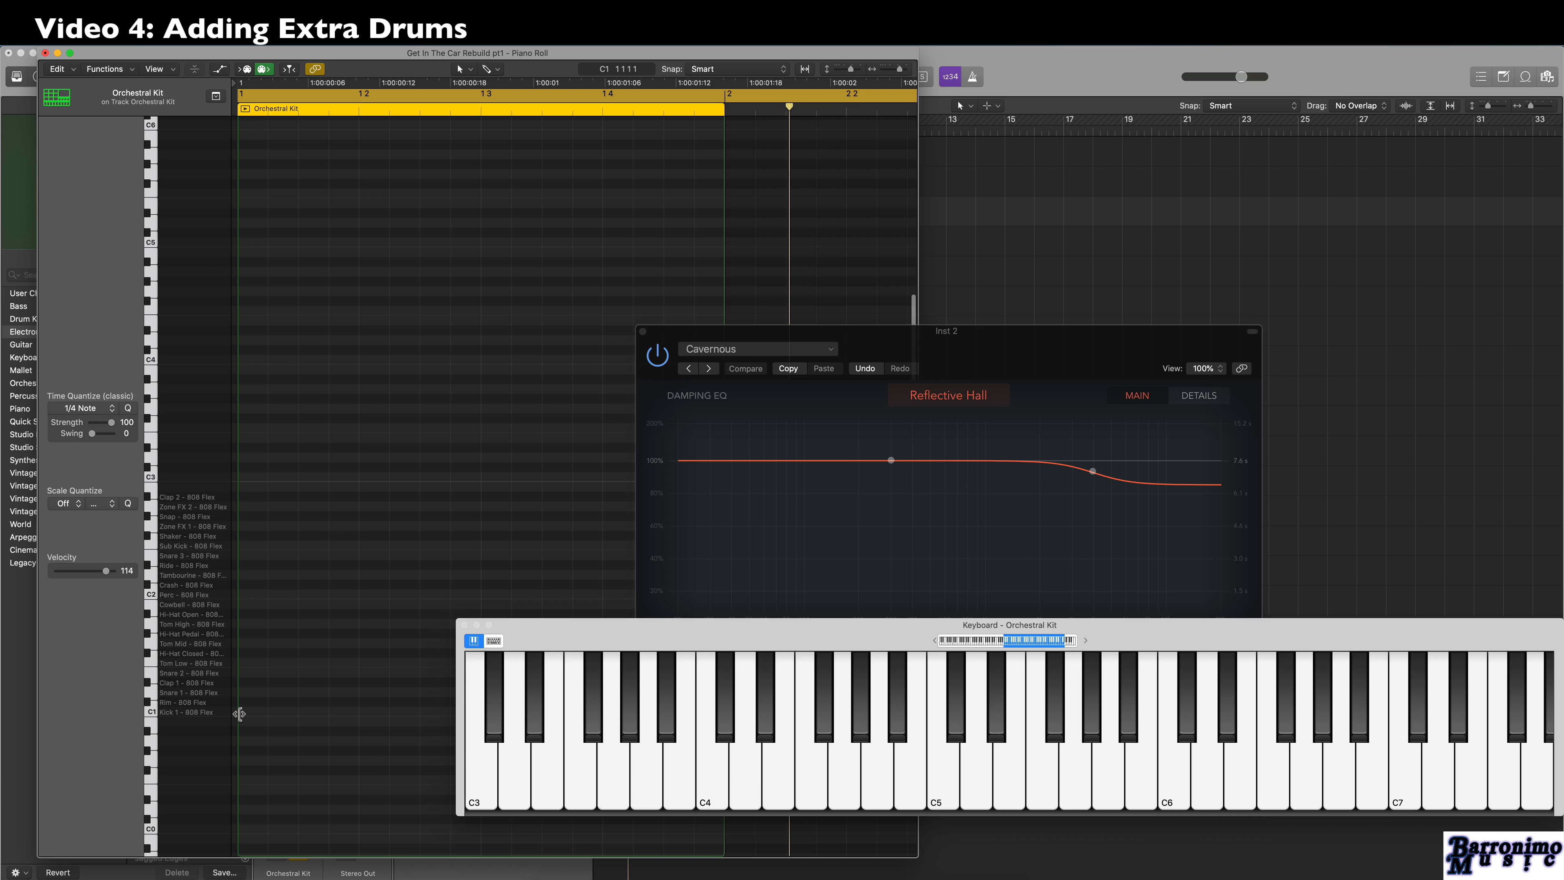
pyautogui.keyDown('super'); pyautogui.click(244, 712); pyautogui.keyUp('super')
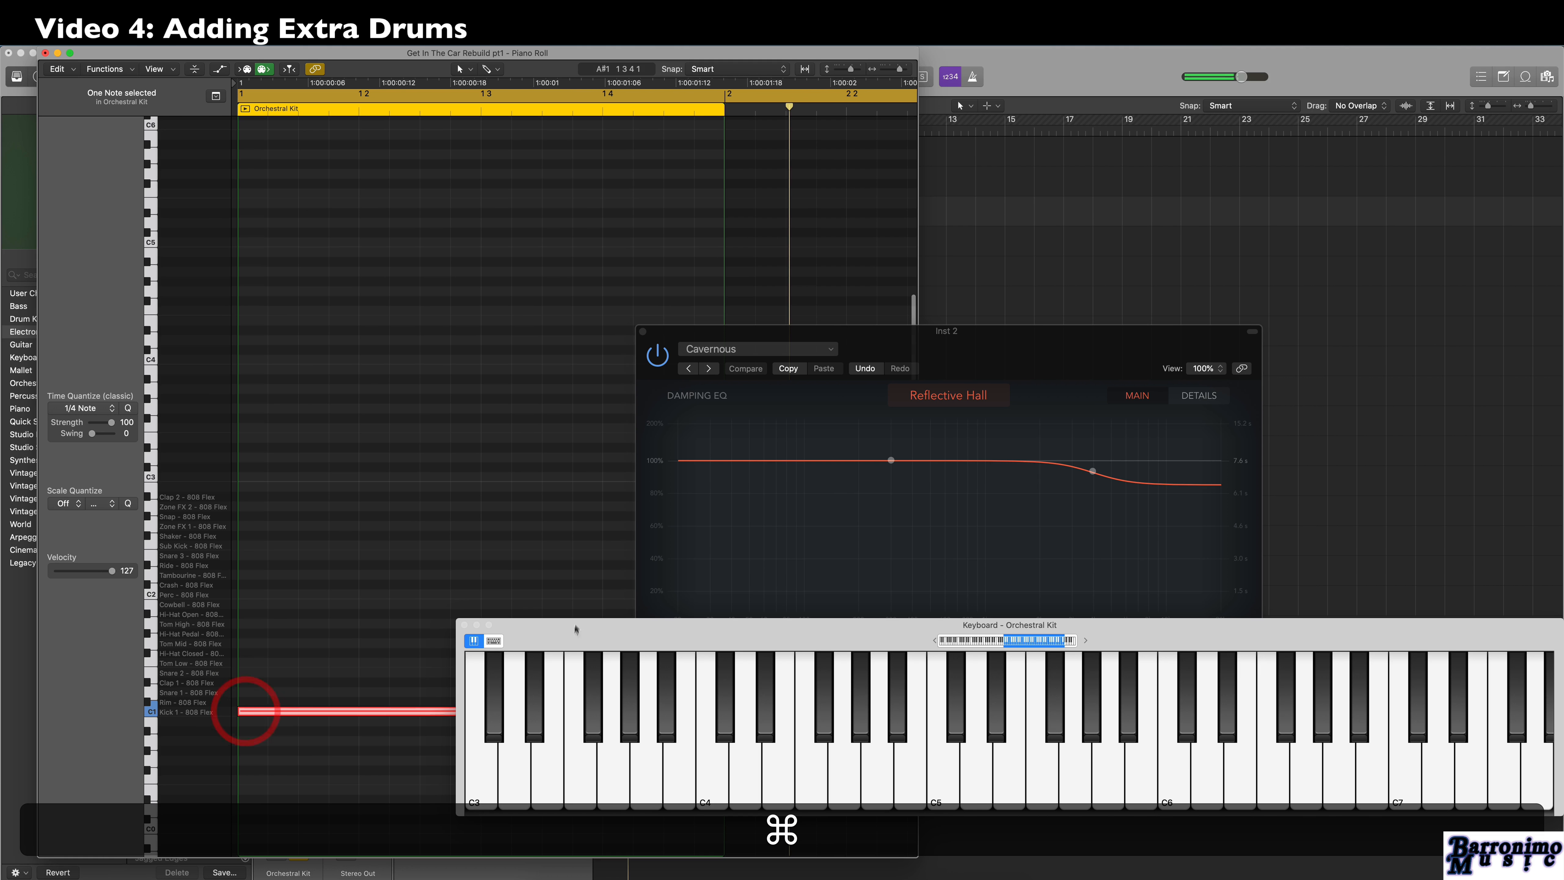
# Clear the floating windows away from the Piano Roll and shorten the kick note to about a sixteenth note.
pyautogui.moveTo(570, 628); pyautogui.dragTo(1039, 760)
pyautogui.moveTo(897, 331); pyautogui.dragTo(1425, 106)
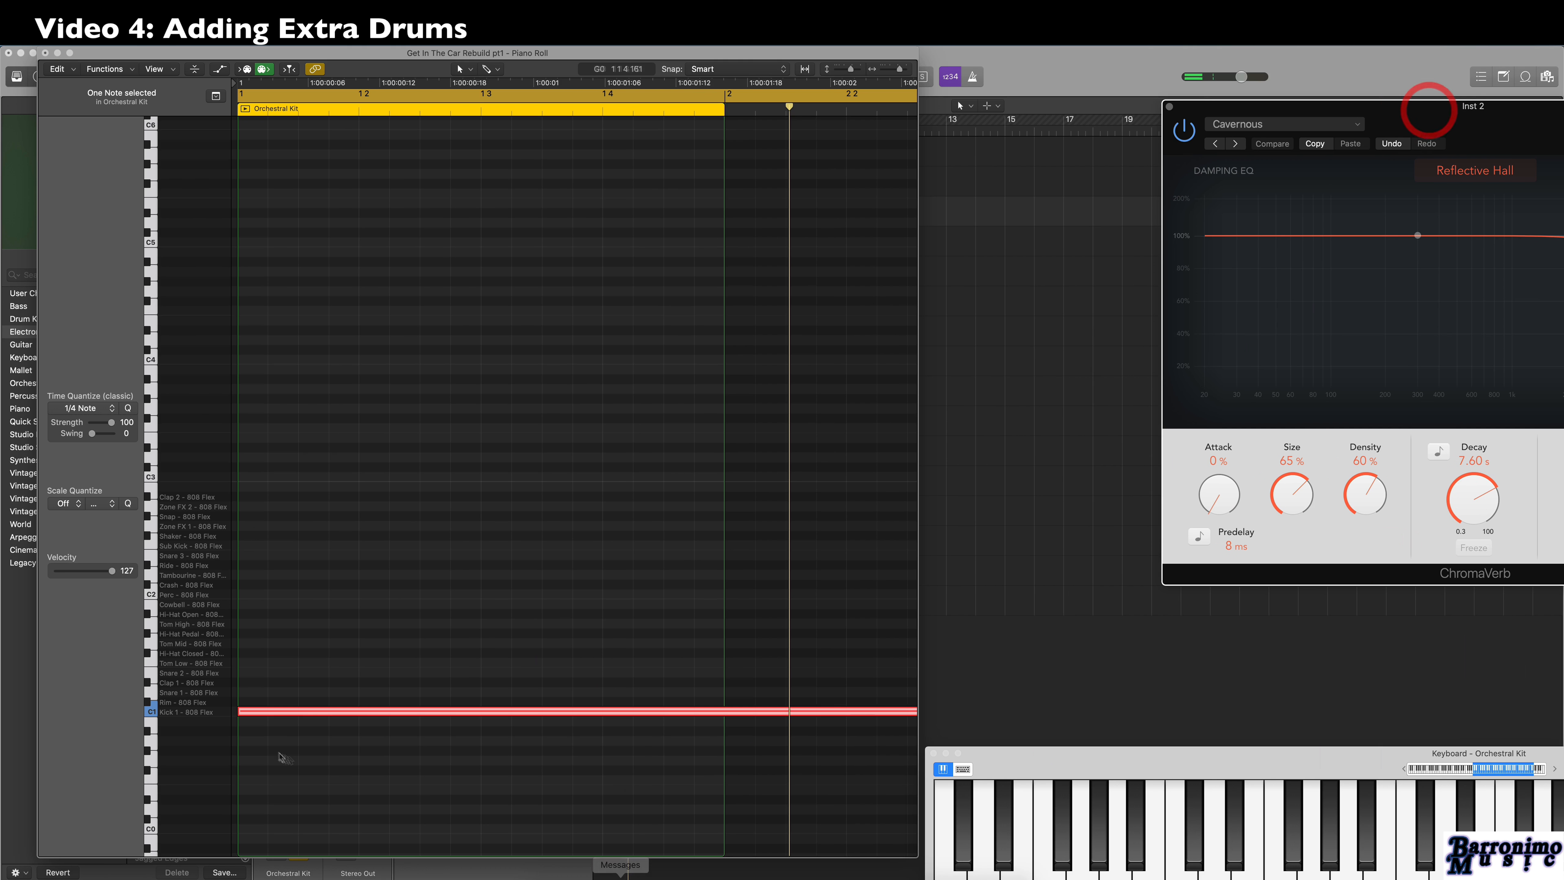
pyautogui.hscroll(5, 728, 722)
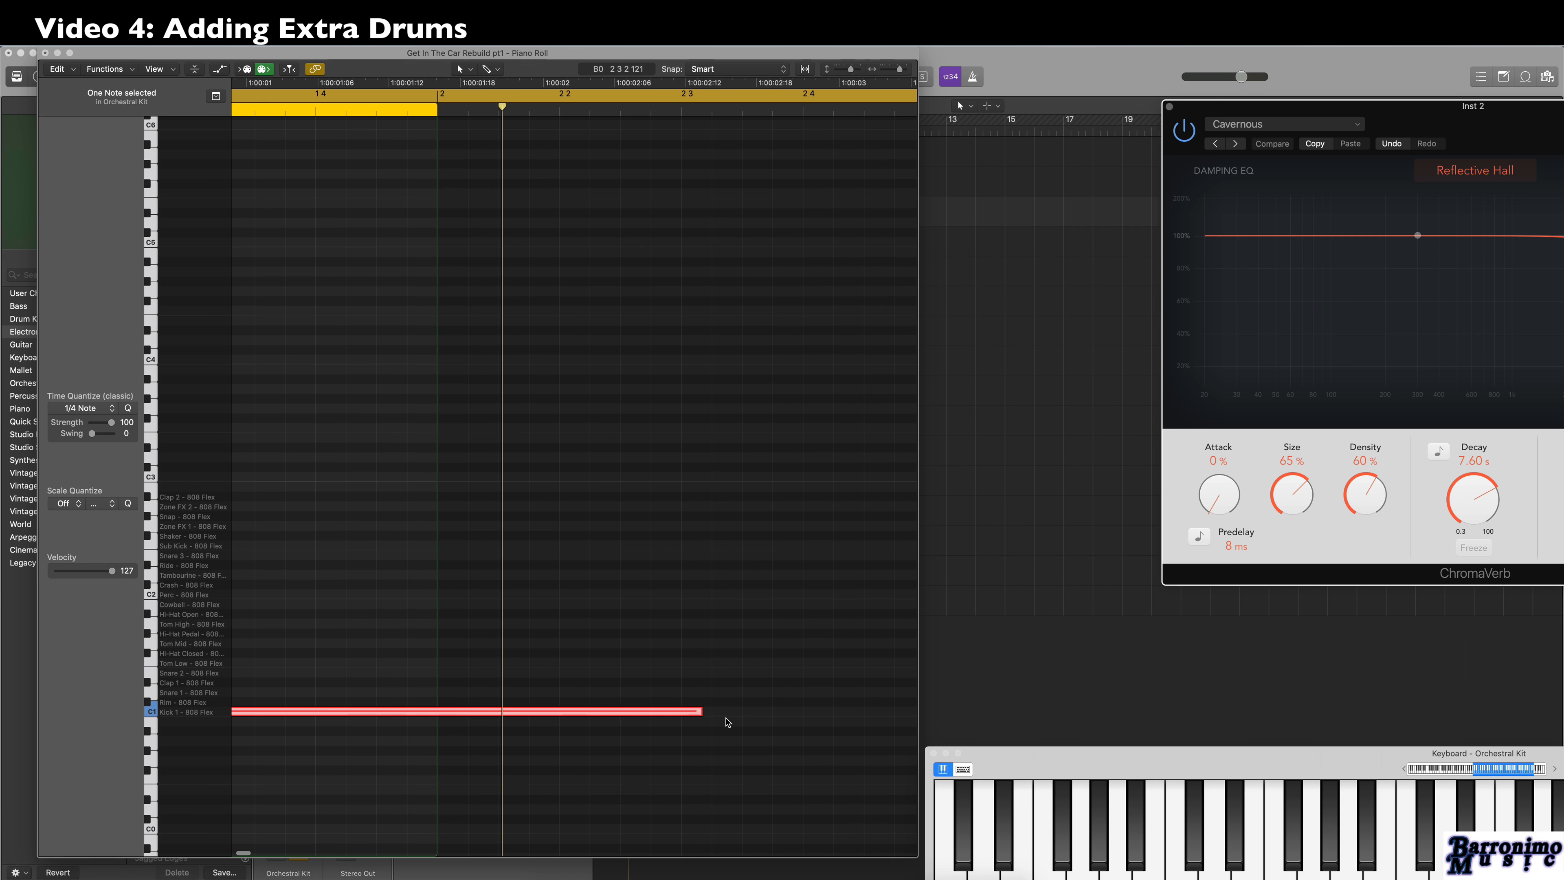
pyautogui.moveTo(701, 711); pyautogui.dragTo(264, 718)
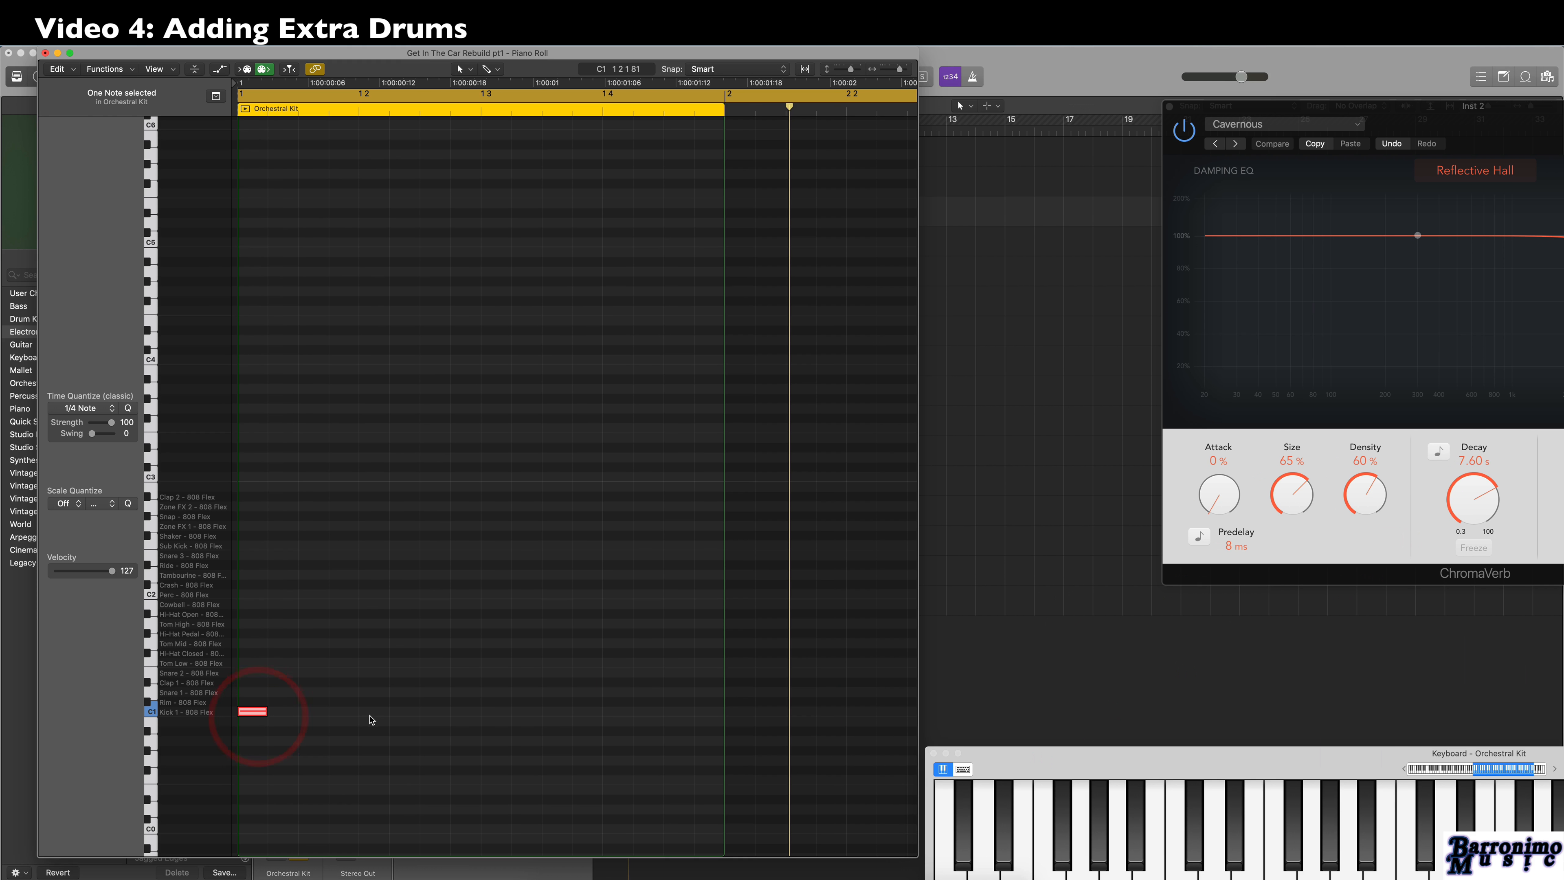
# Add matching kick notes on beats 2, 3 and 4, and repeat the region to fill the four-bar cycle.
pyautogui.press('super')
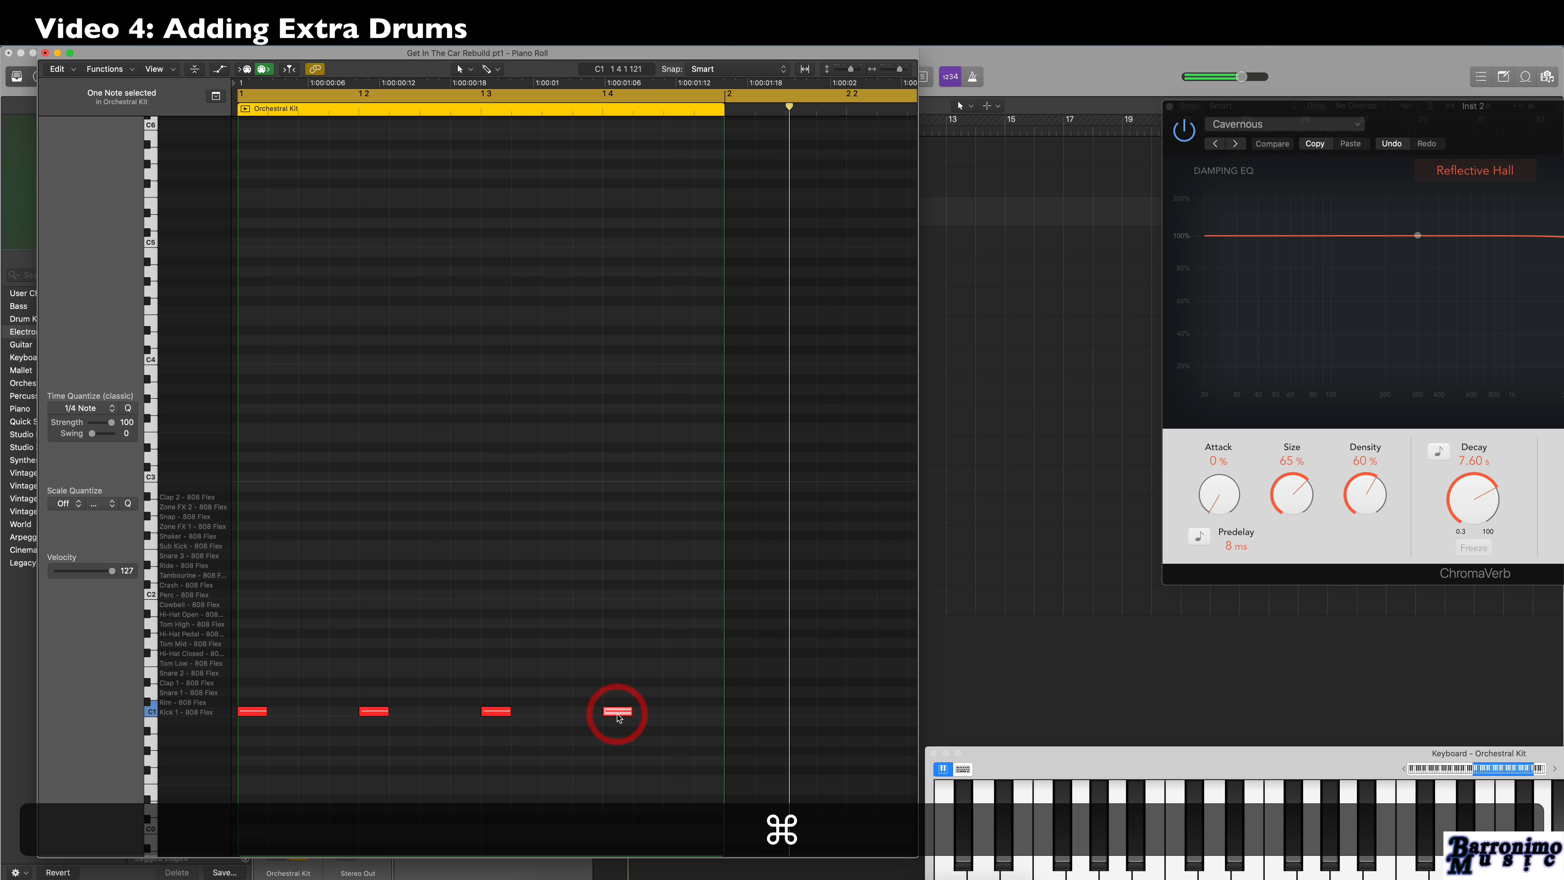
pyautogui.press('super+w')
pyautogui.press('super+r')
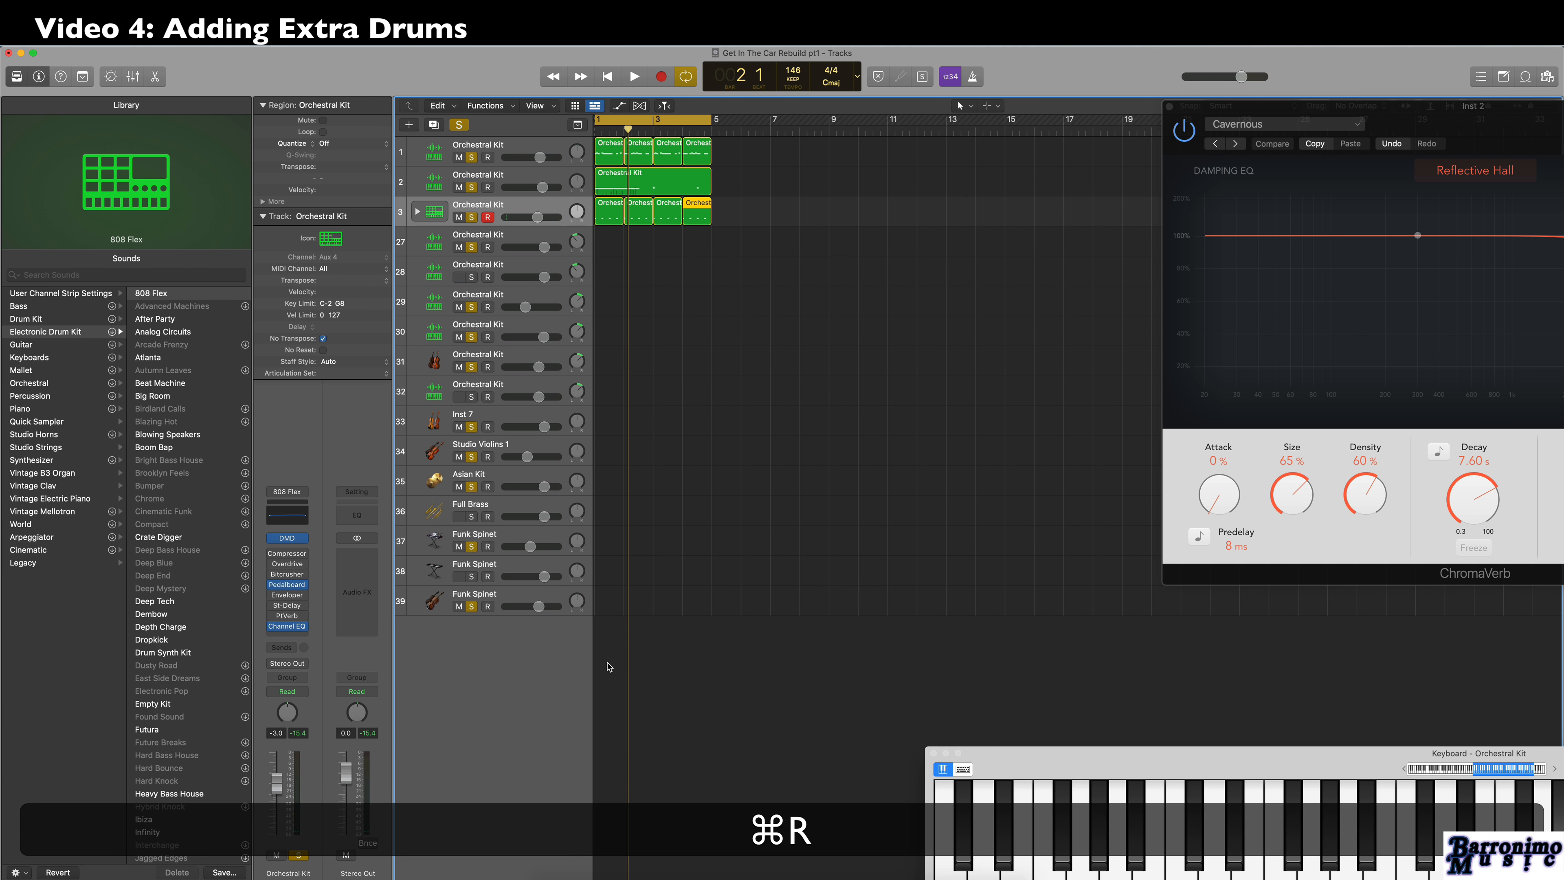
# Play the loop and slightly lower the volumes of the first two Orchestral Kit tracks.
pyautogui.press('space')
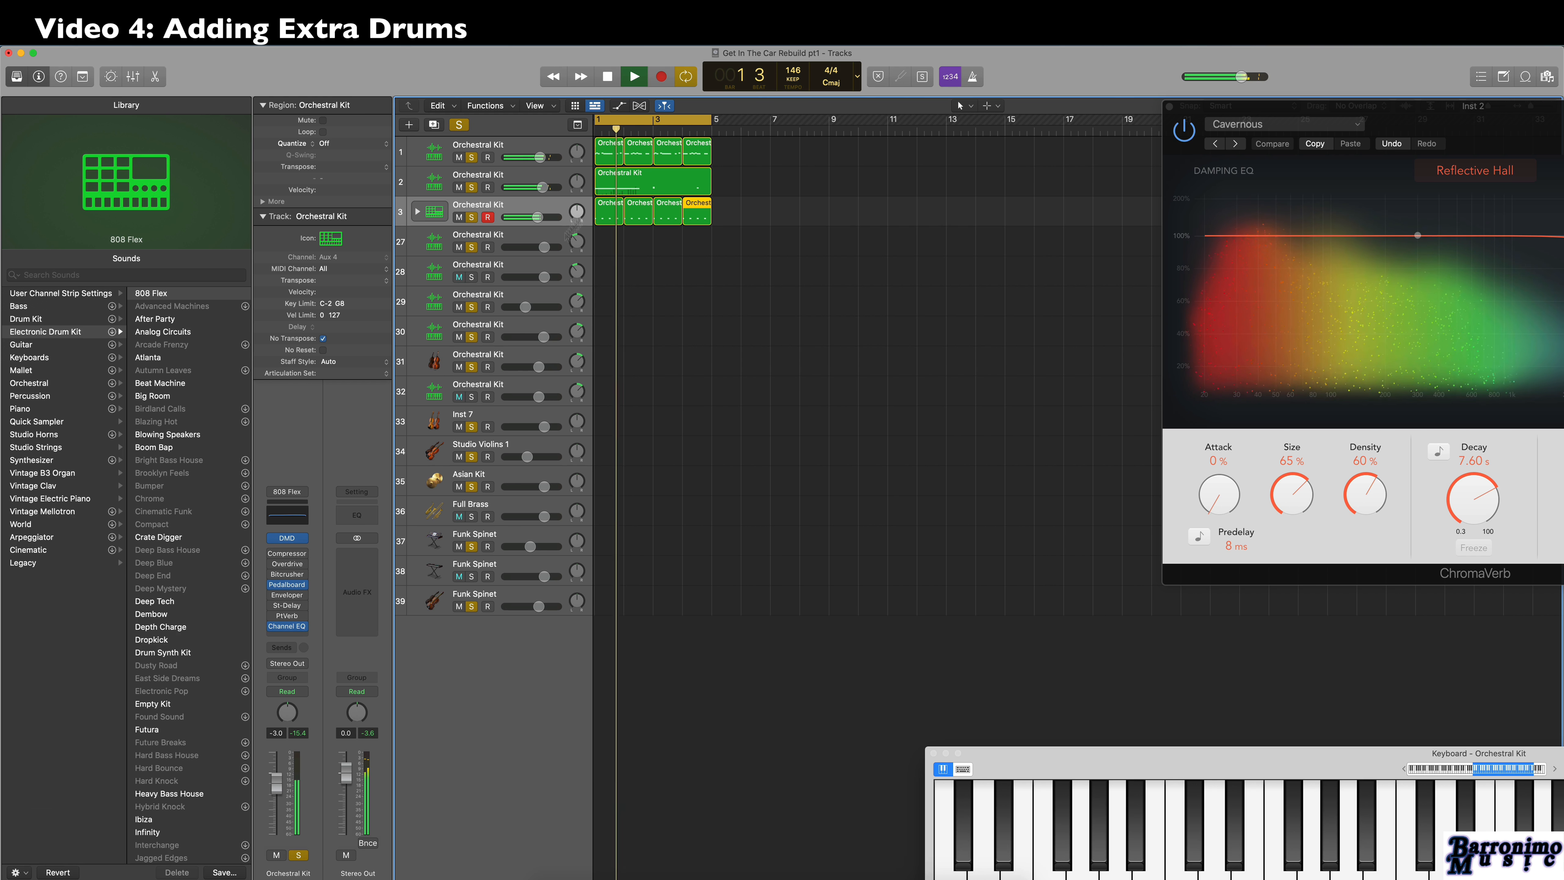
pyautogui.moveTo(540, 157); pyautogui.dragTo(530, 188)
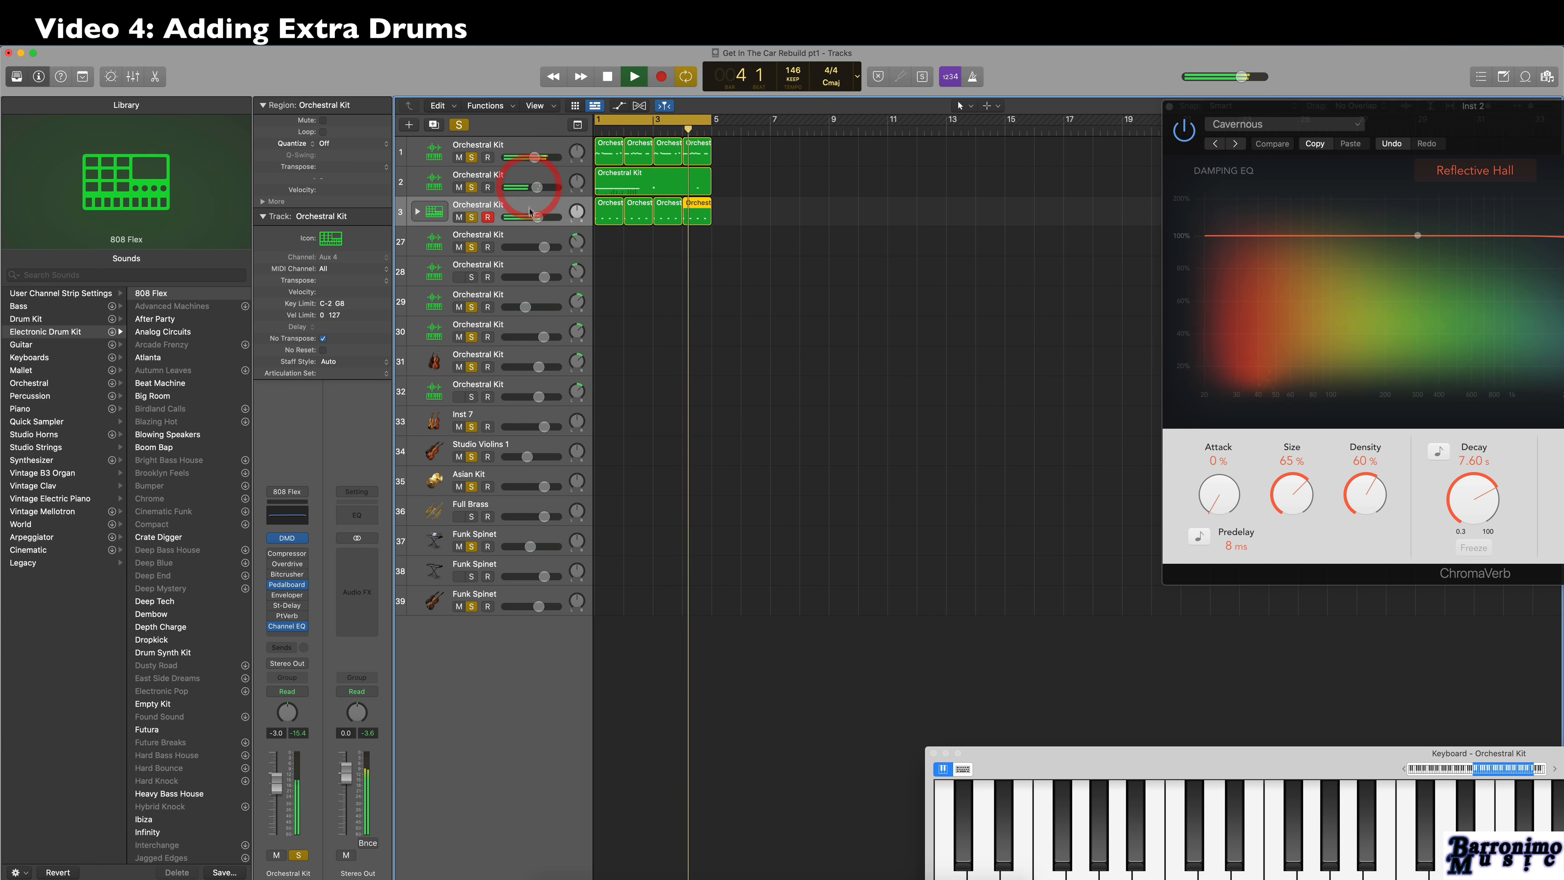
# Audition the Blowing Speakers kit on the kick track, switch it to Deep Tech and stop playback.
pyautogui.click(167, 435)
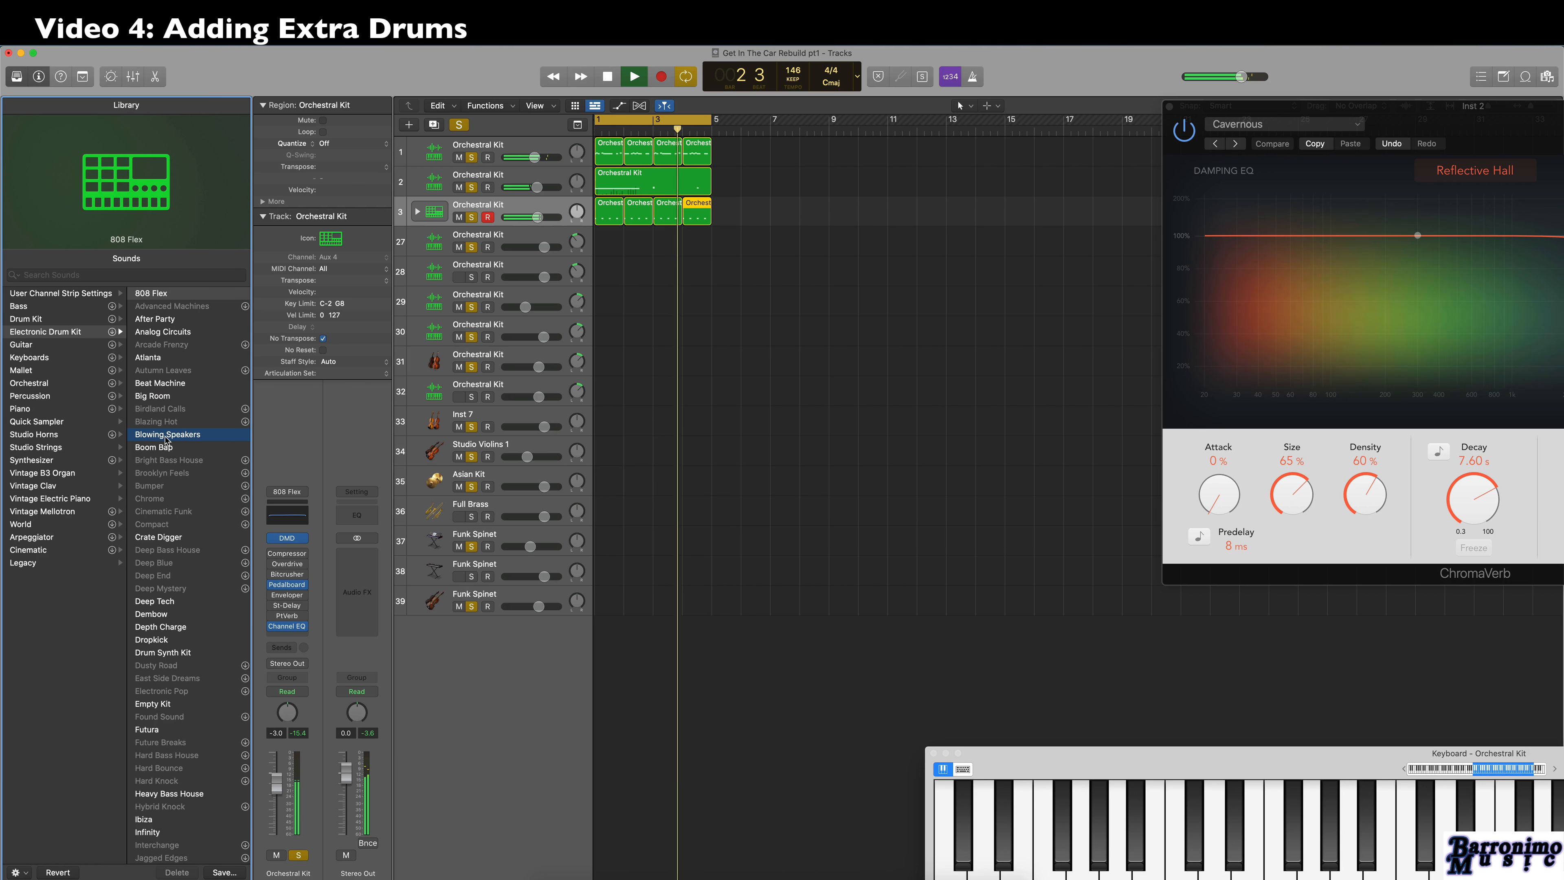
pyautogui.click(168, 601)
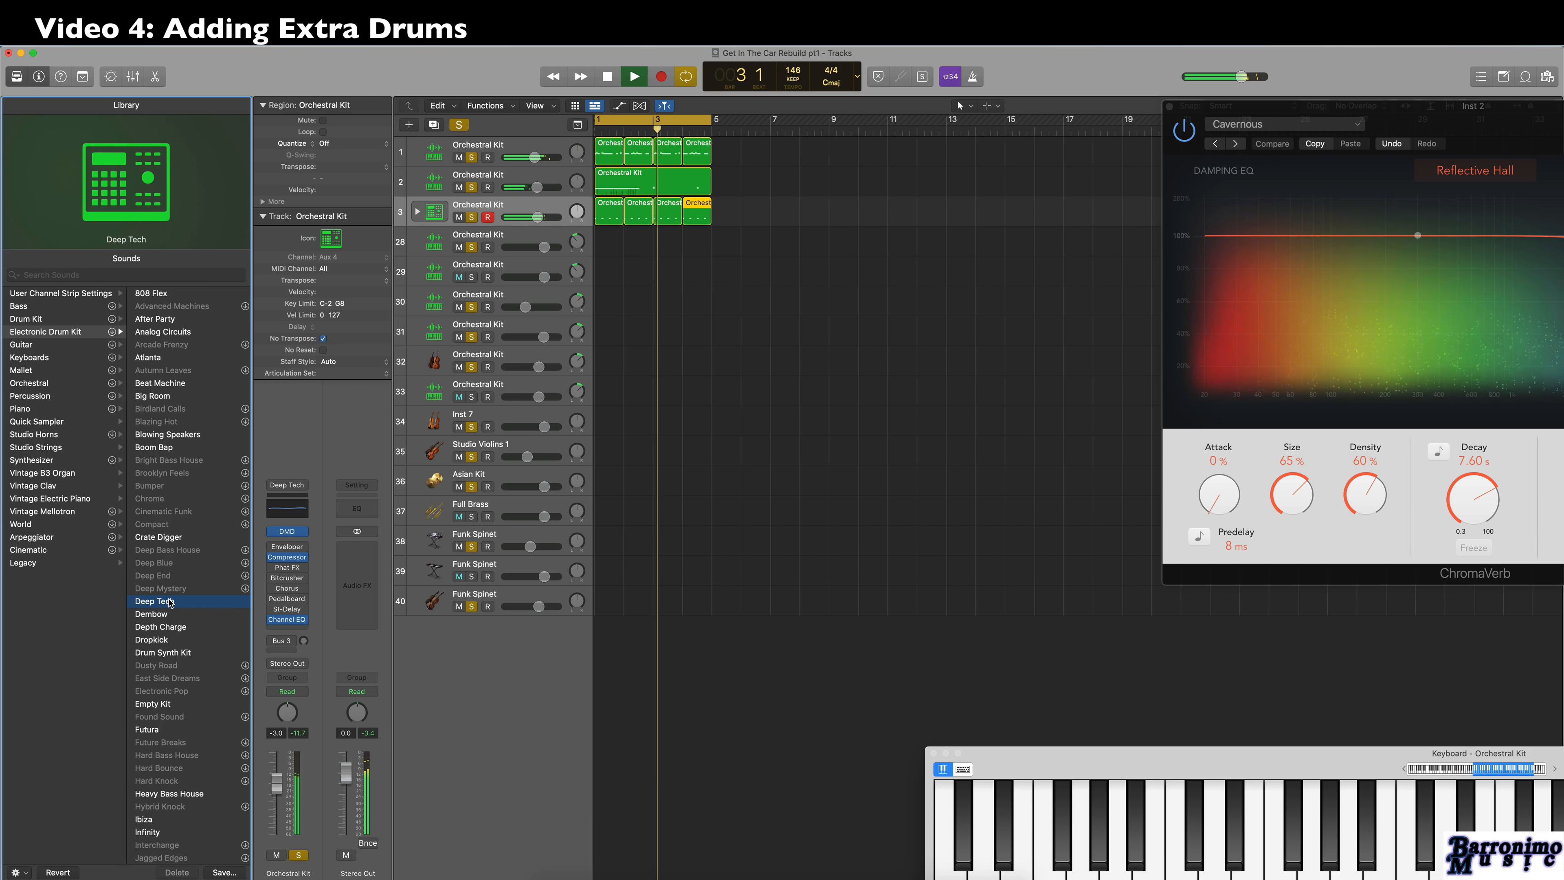
pyautogui.press('space')
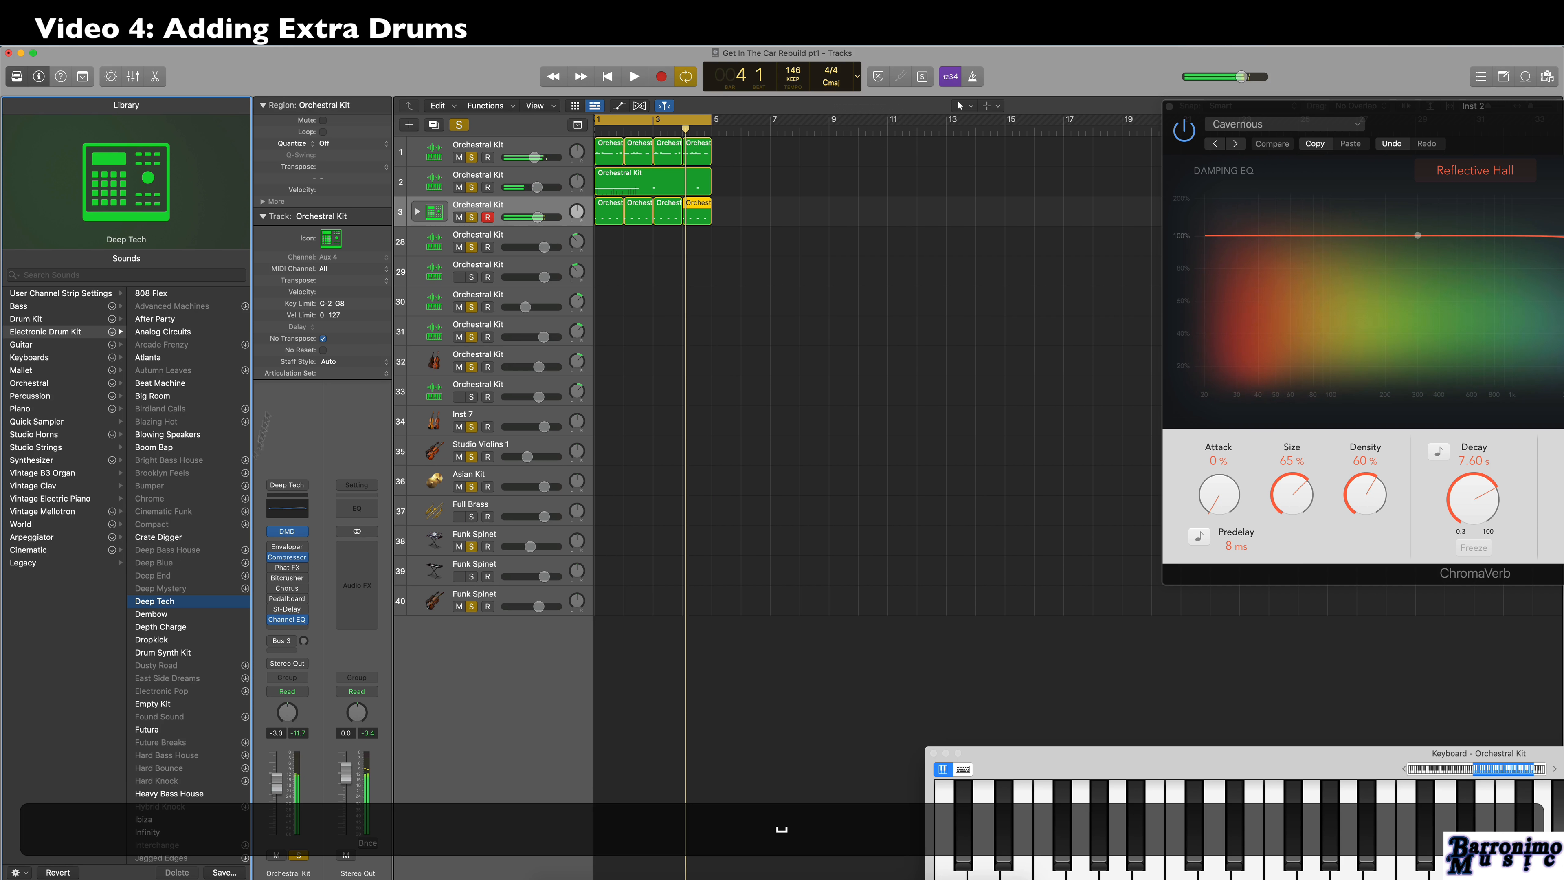
# Rename the Deep Tech kick track to "Kick Drum".
pyautogui.click(512, 209)
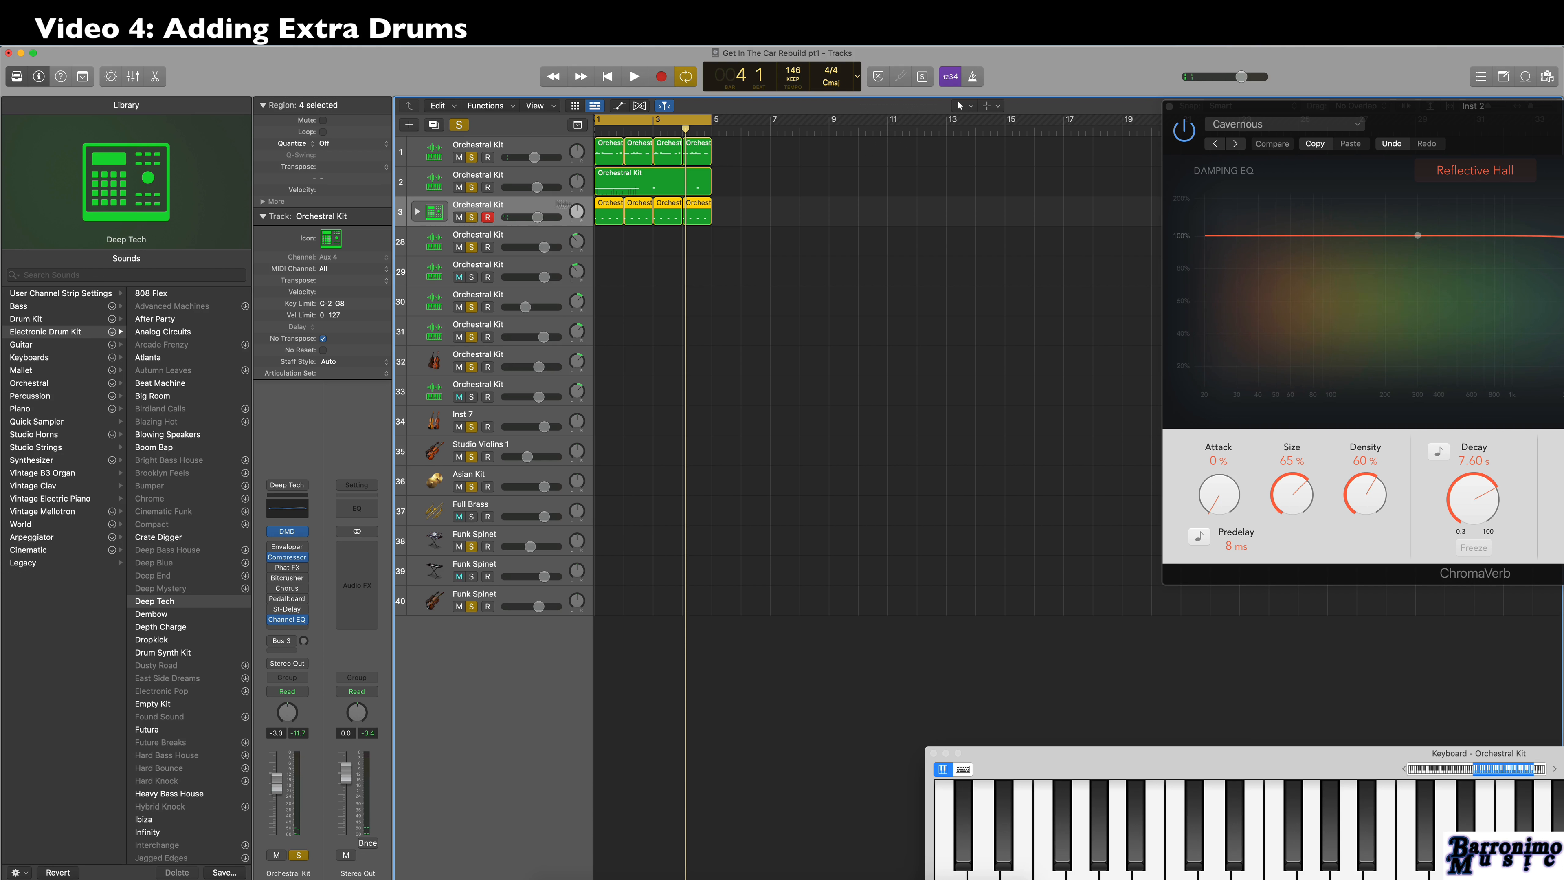
pyautogui.doubleClick(487, 207)
pyautogui.write('Kick Drum')
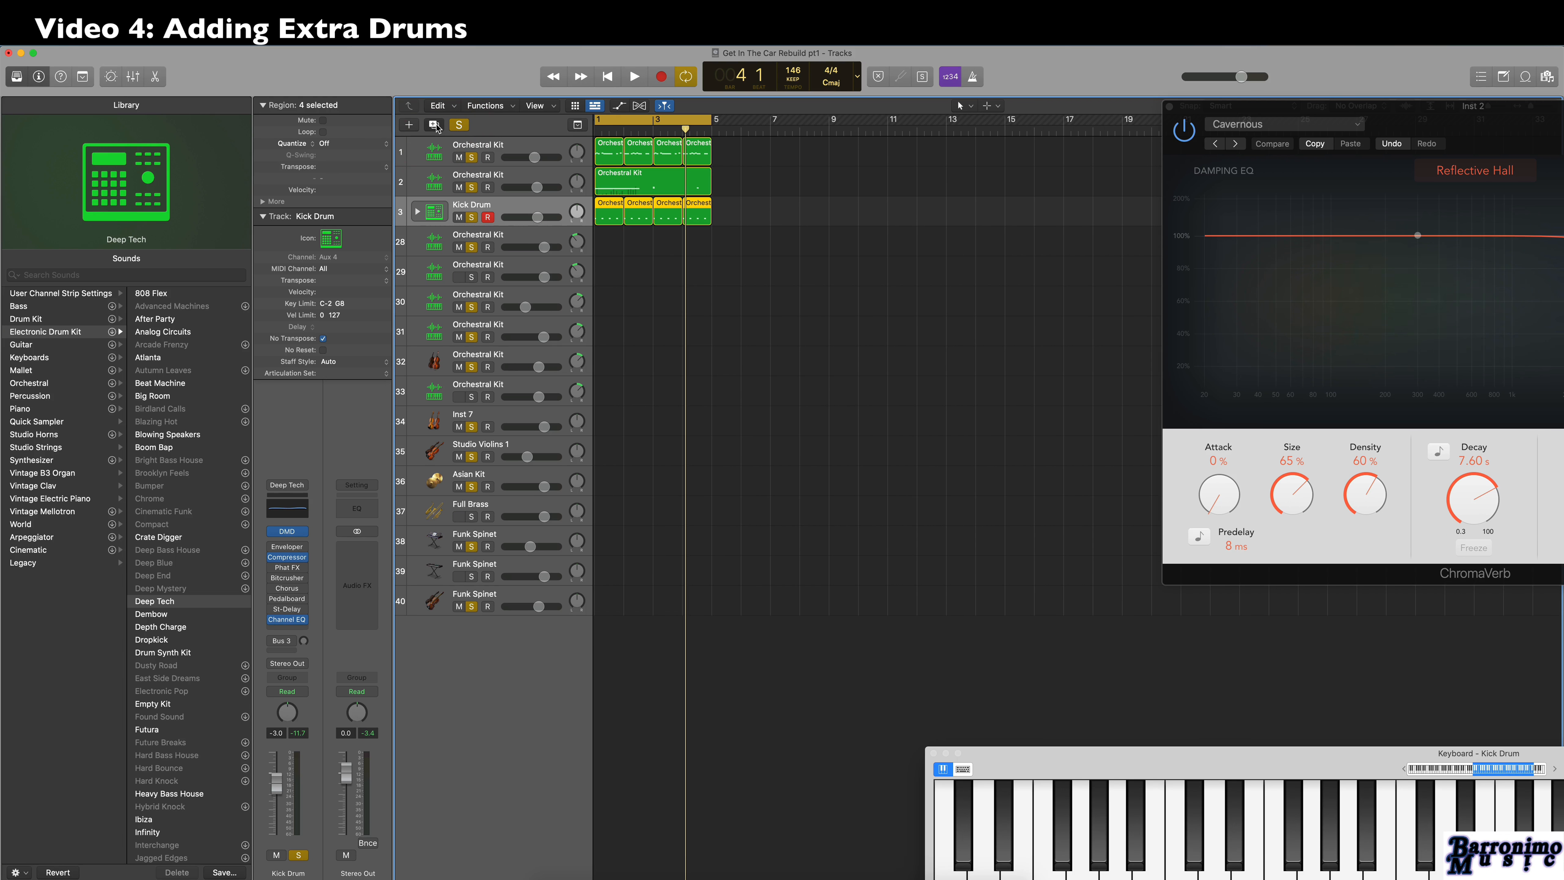
# Duplicate the Kick Drum track with its Deep Tech kit and name the new track "Snare Drum".
pyautogui.click(434, 125)
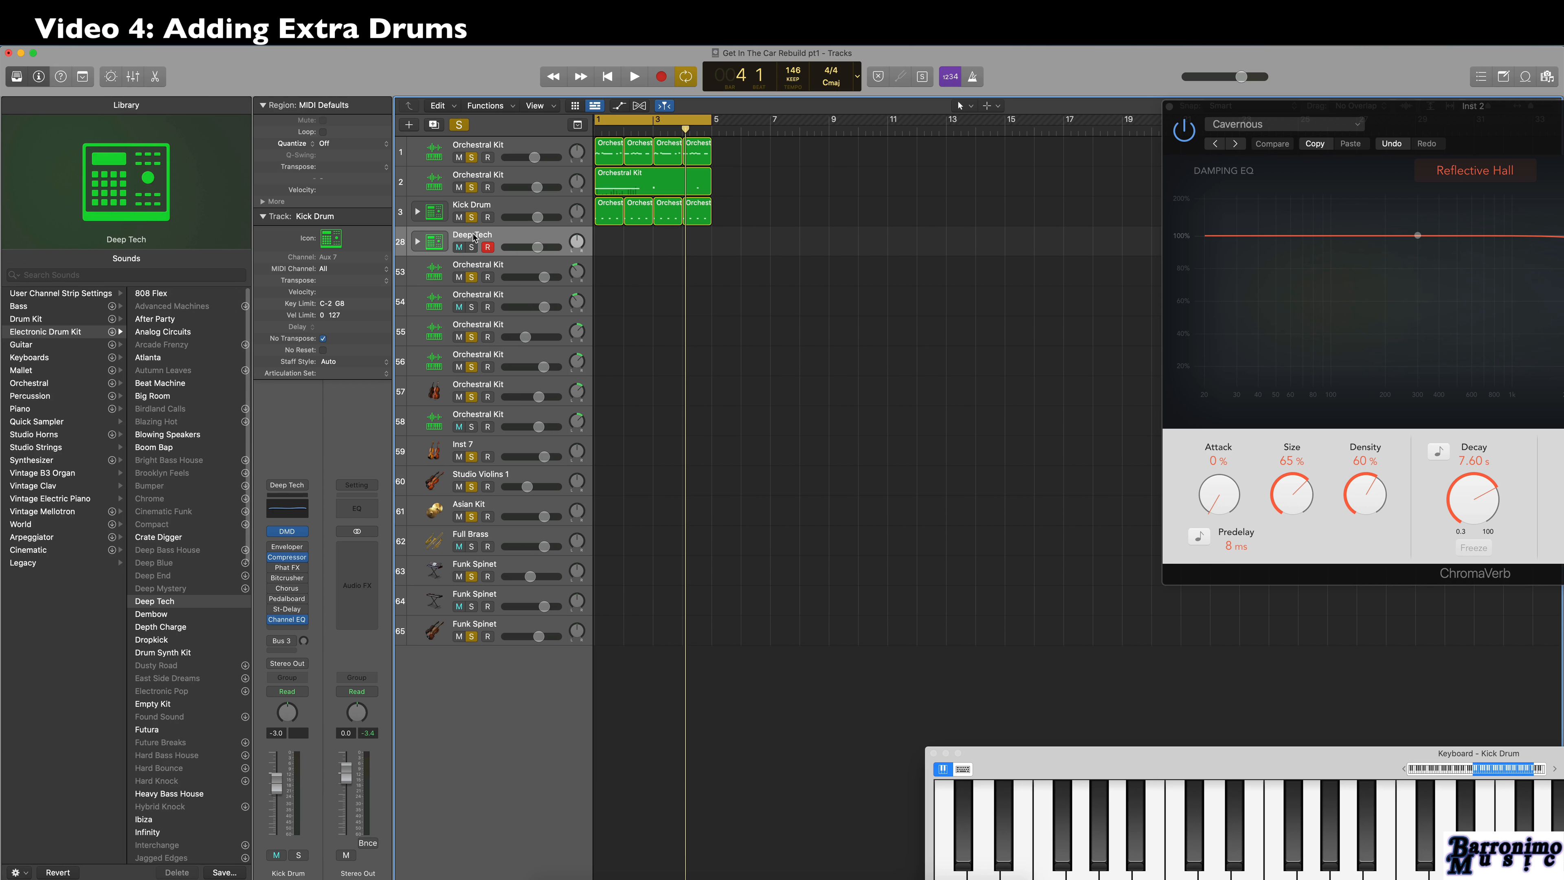
pyautogui.write('Snare Drum')
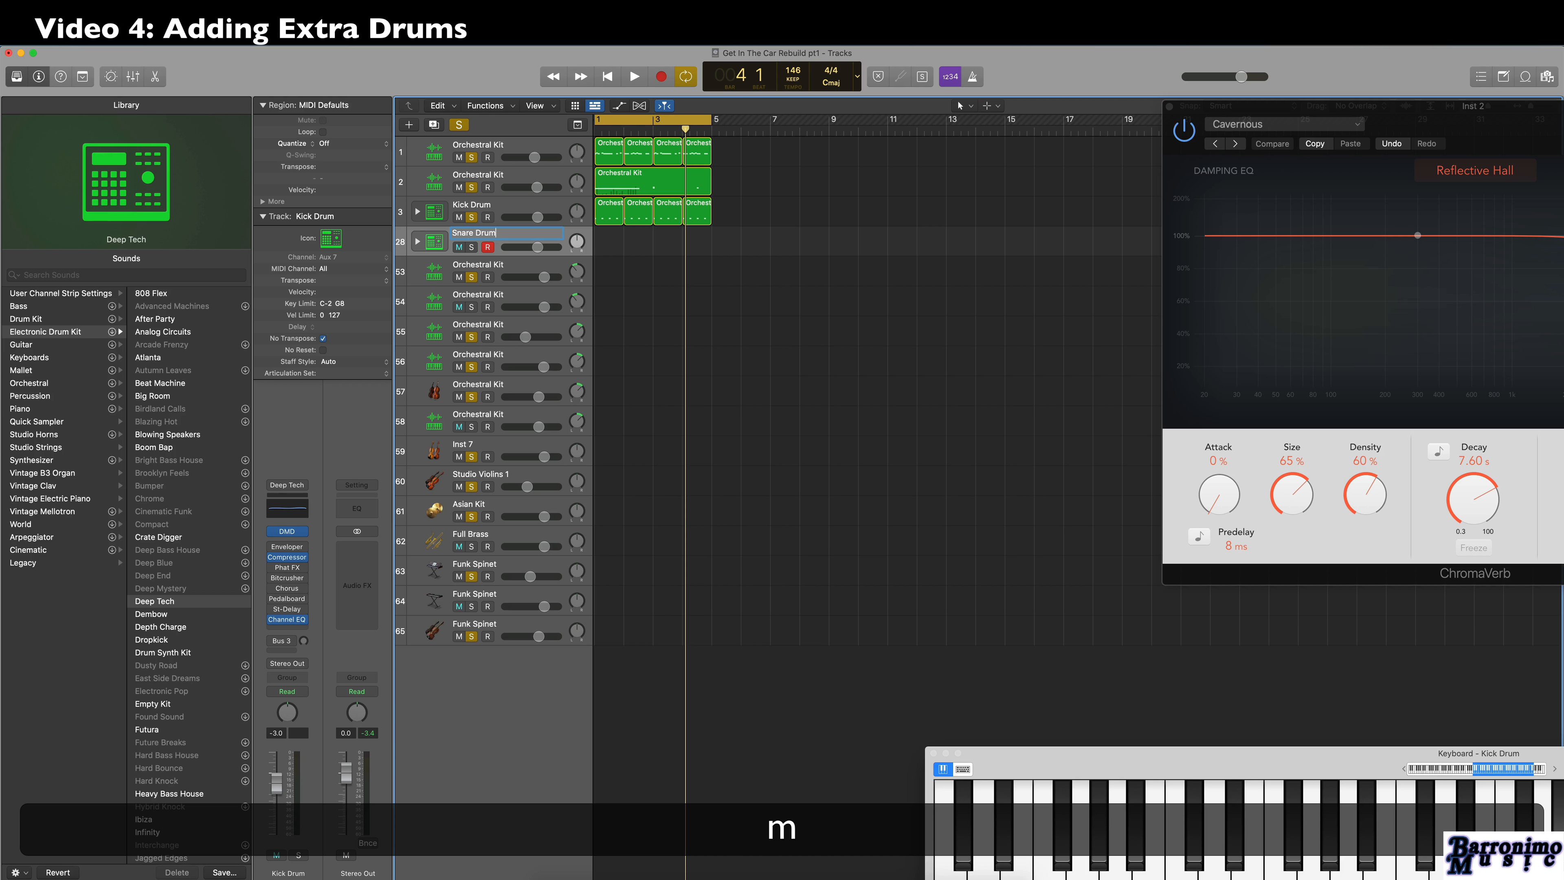
# Create a MIDI region at bar 1 on the Snare Drum track and solo the track.
pyautogui.press('super')
pyautogui.rightClick(609, 244)
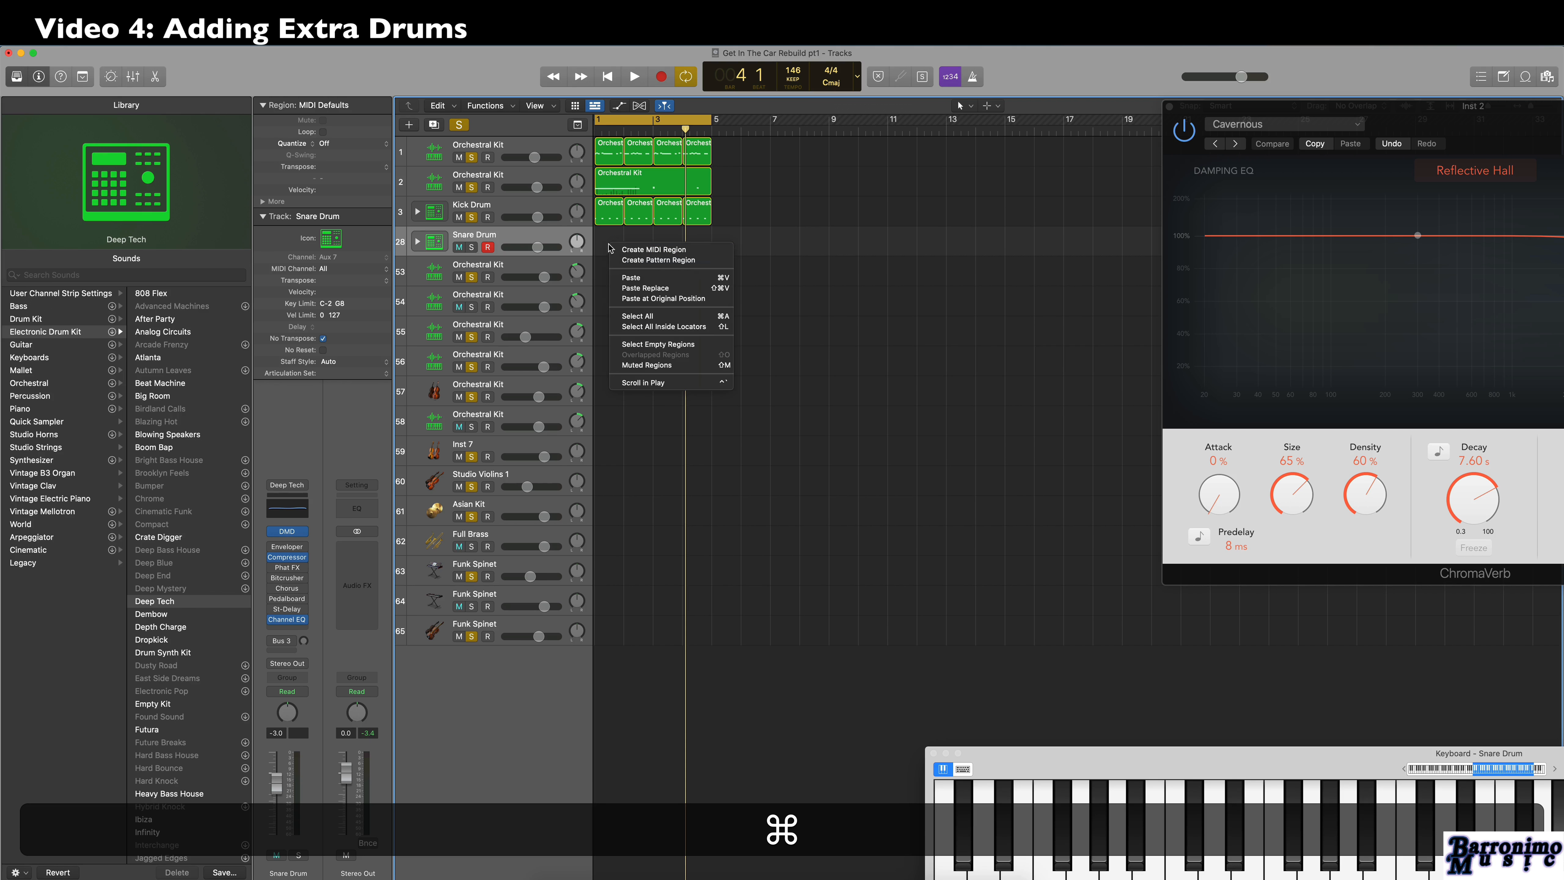
pyautogui.click(645, 254)
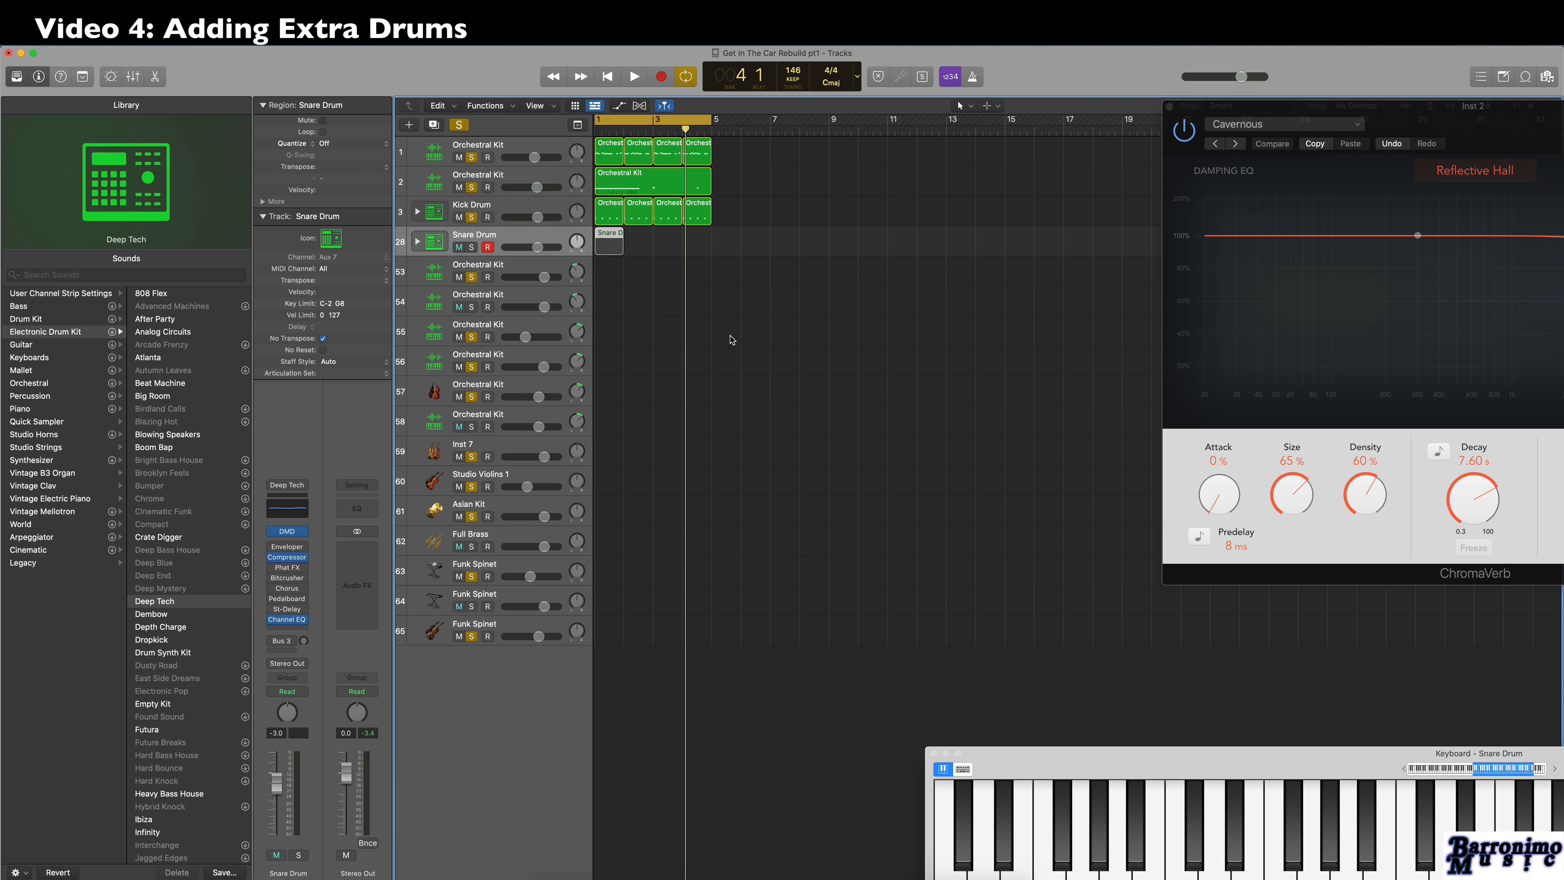
pyautogui.click(472, 248)
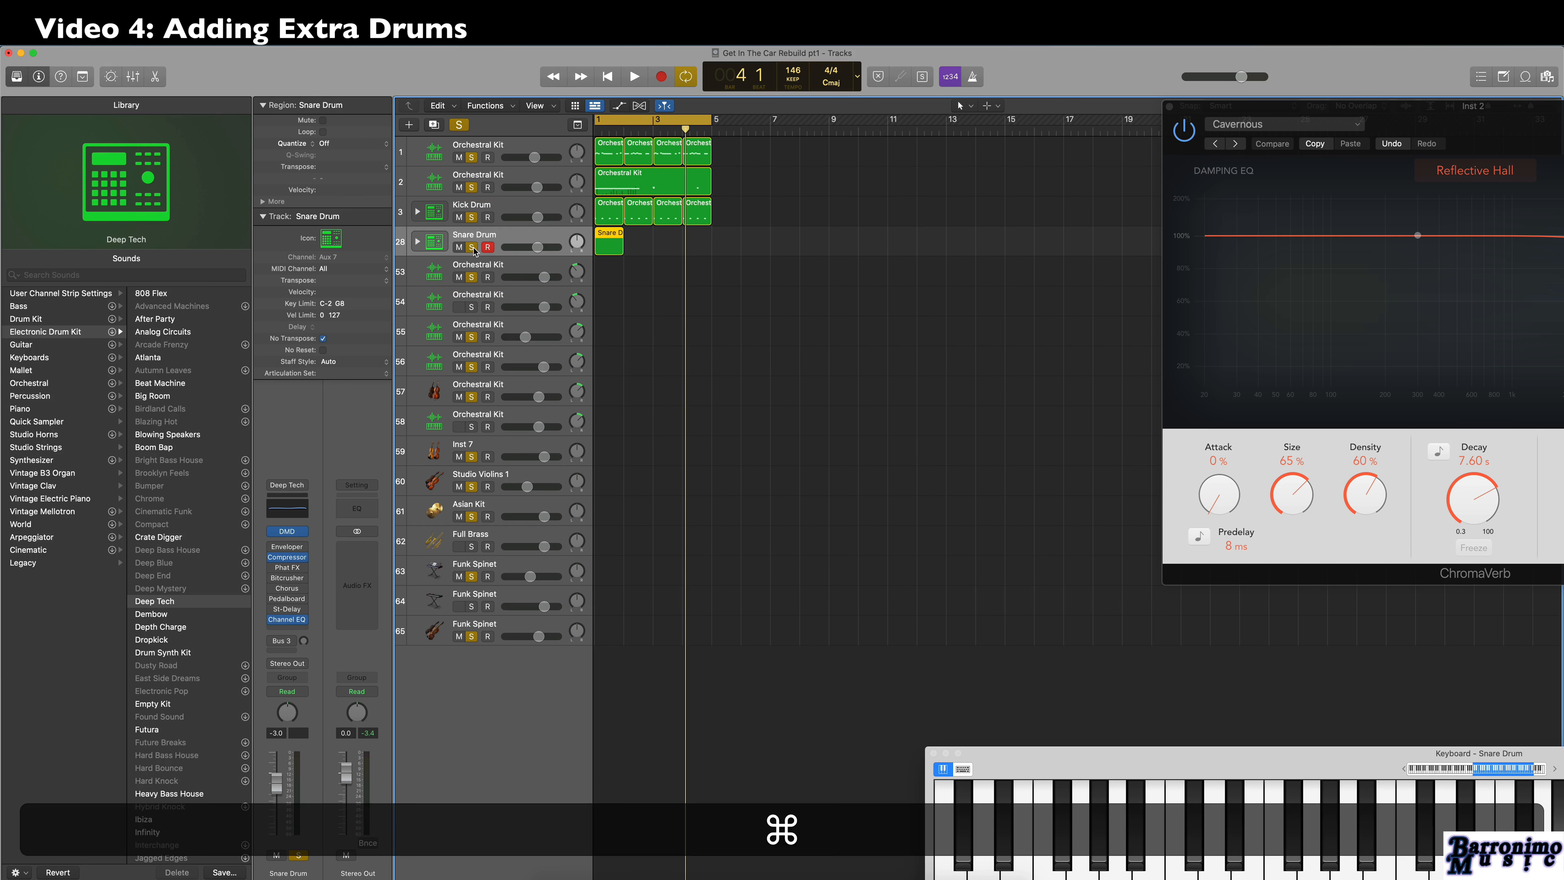
# Audition the Deep Tech snare sounds and place Snare 2 notes on beats 2 and 4 of the Snare Drum region.
pyautogui.press('super+4')
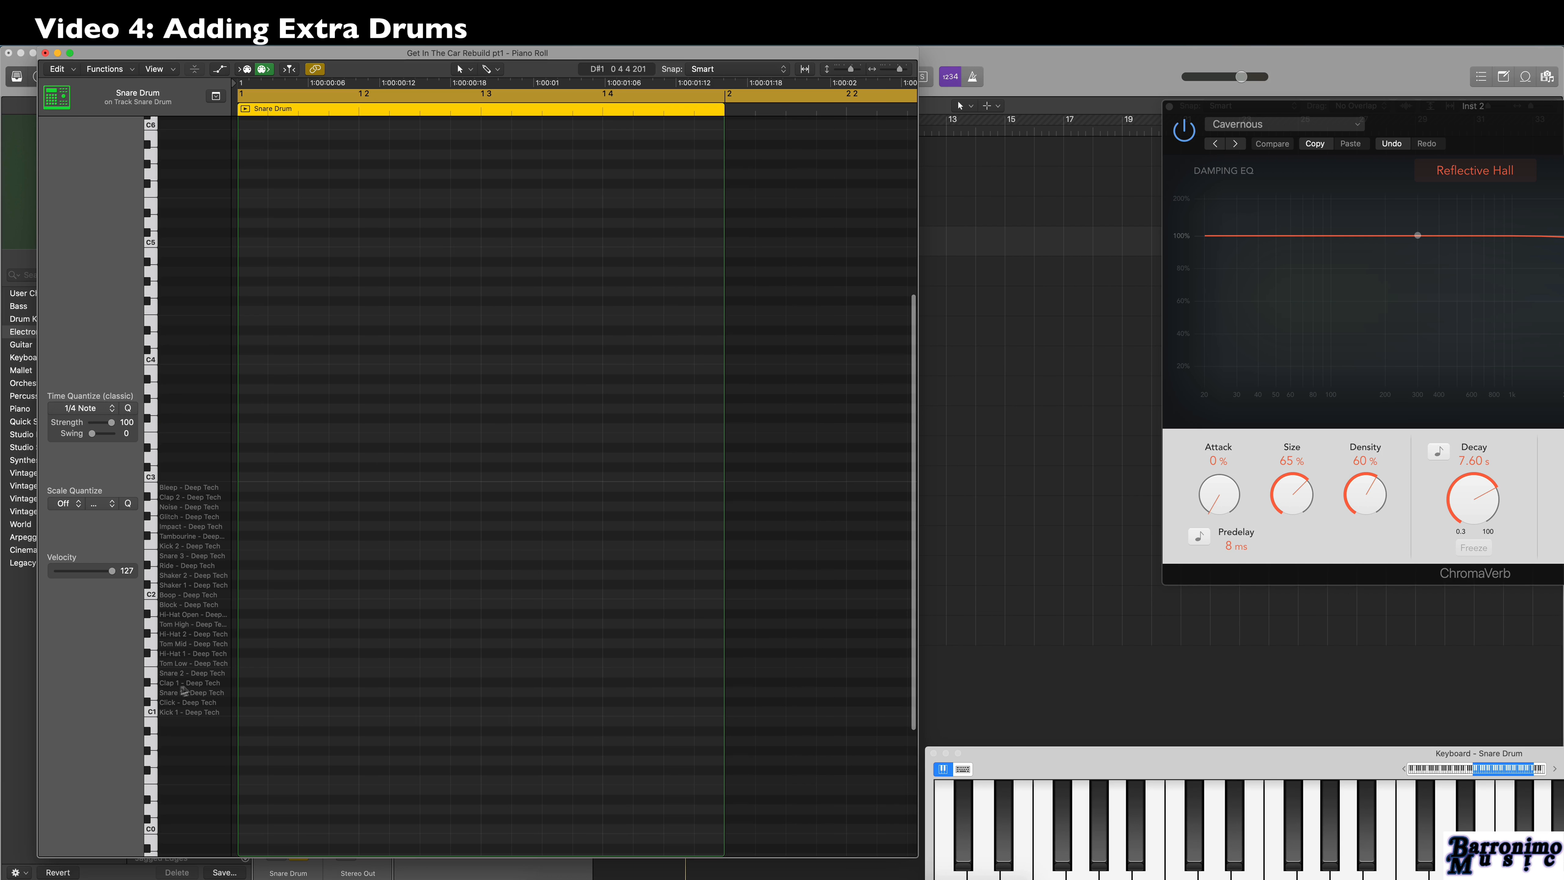
pyautogui.click(148, 690)
pyautogui.click(150, 674)
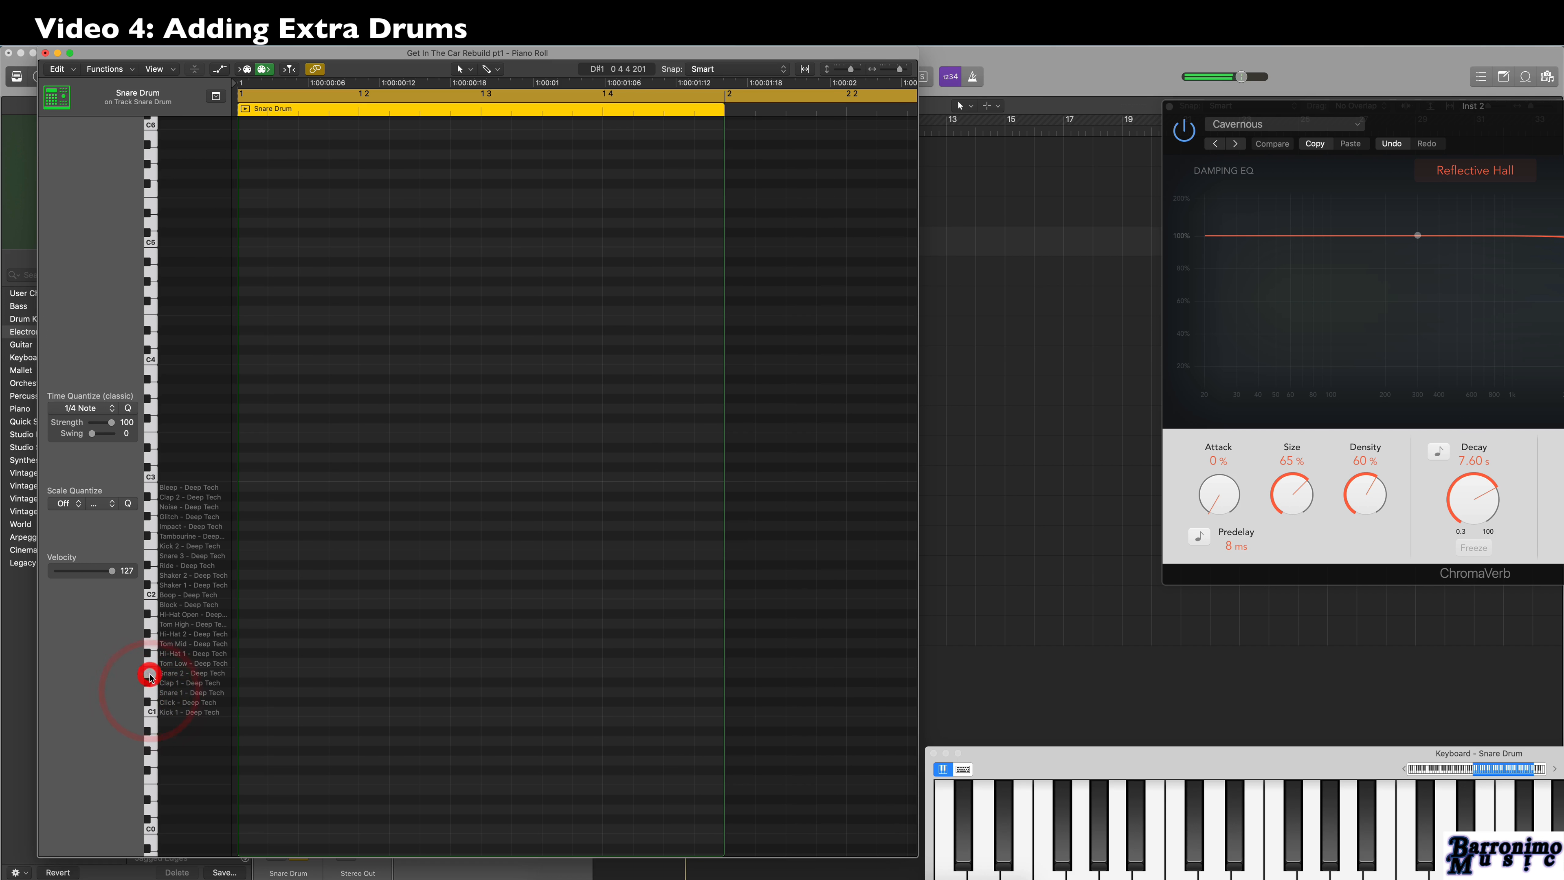
pyautogui.click(150, 675)
pyautogui.press('super')
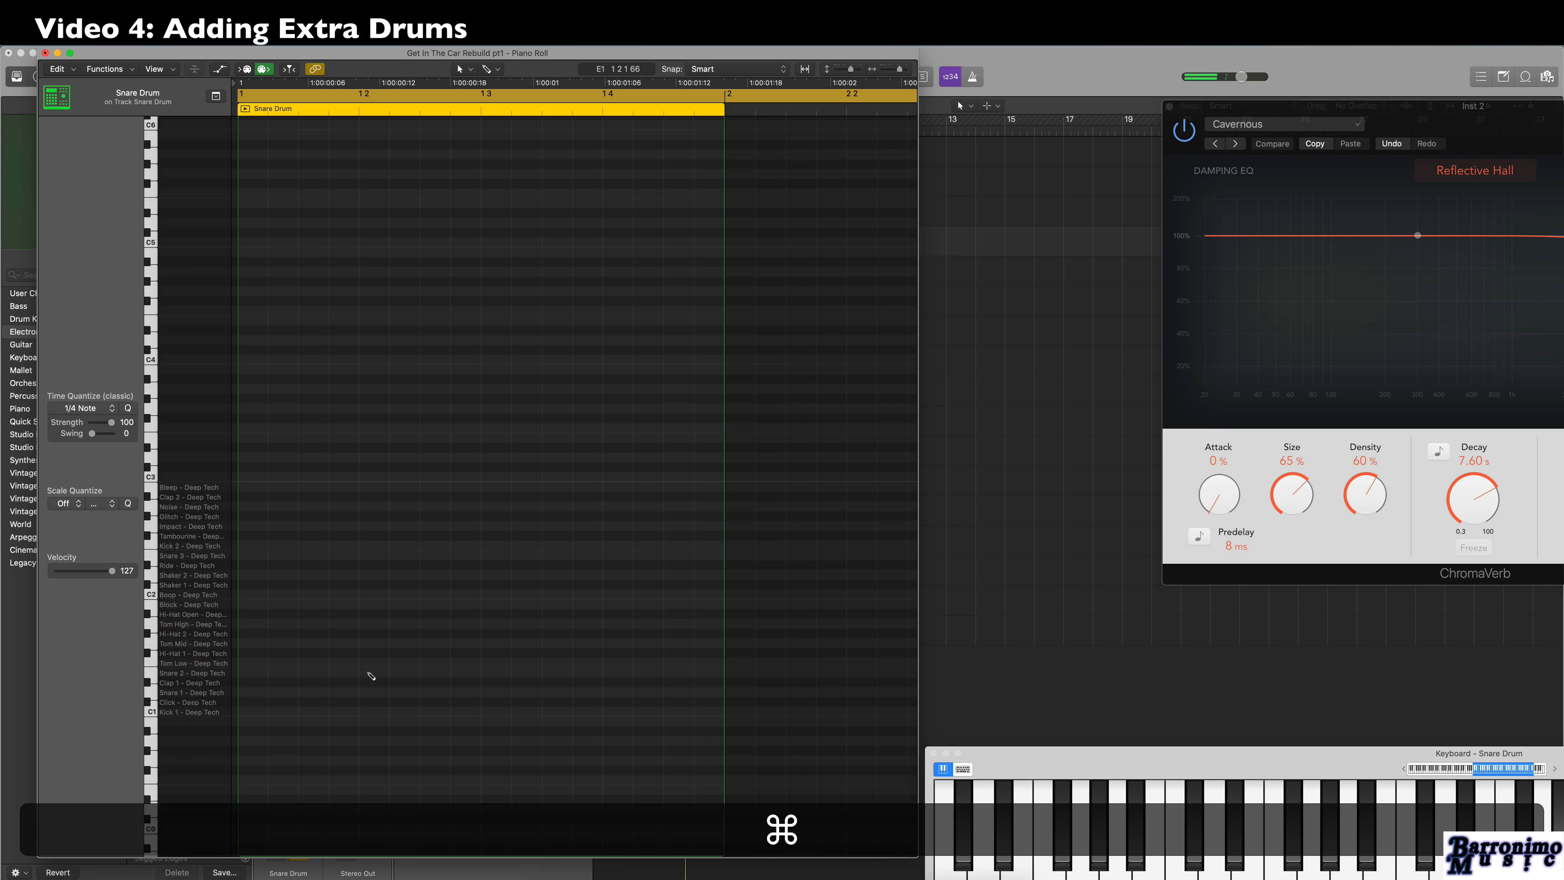
pyautogui.keyDown('super'); pyautogui.click(368, 672); pyautogui.keyUp('super')
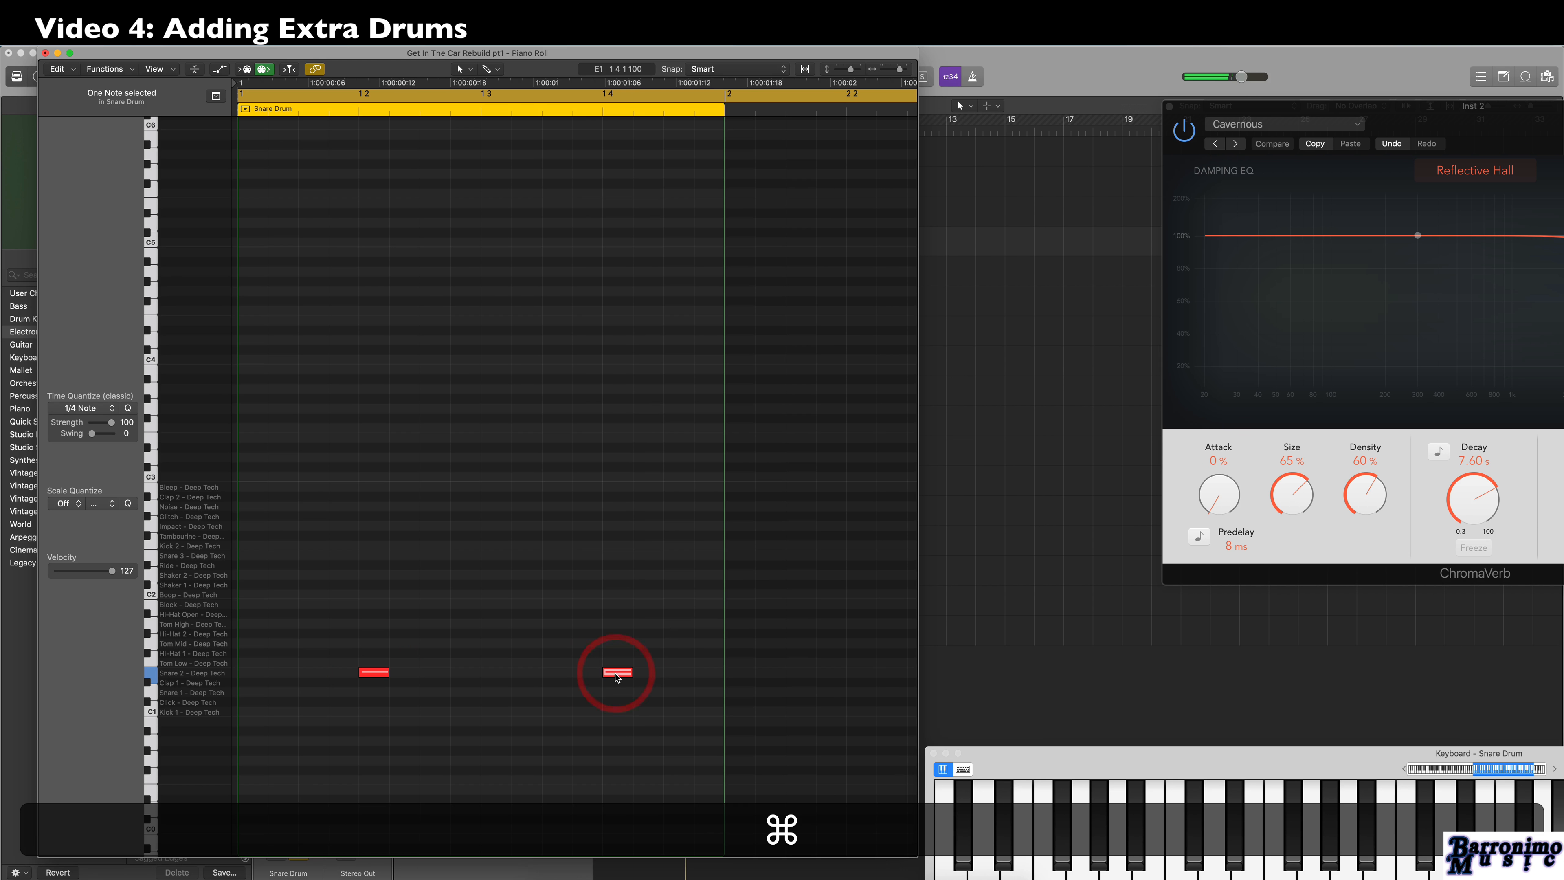
pyautogui.press('super+w')
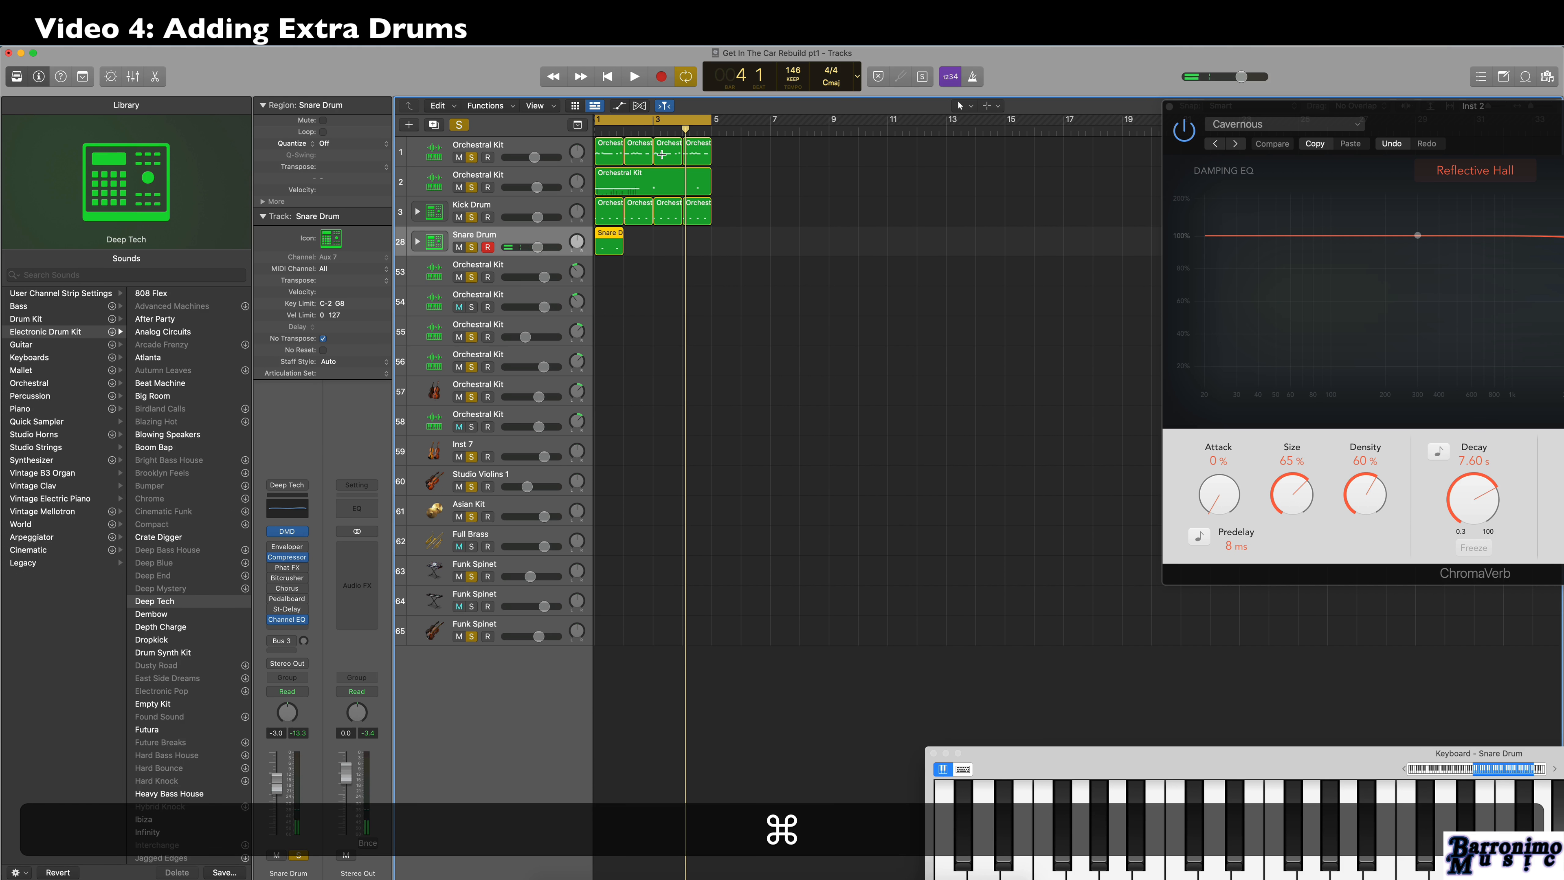
# Repeat the one-bar Snare Drum region through bar 4 and play the loop back.
pyautogui.press('super+r')
pyautogui.press('space')
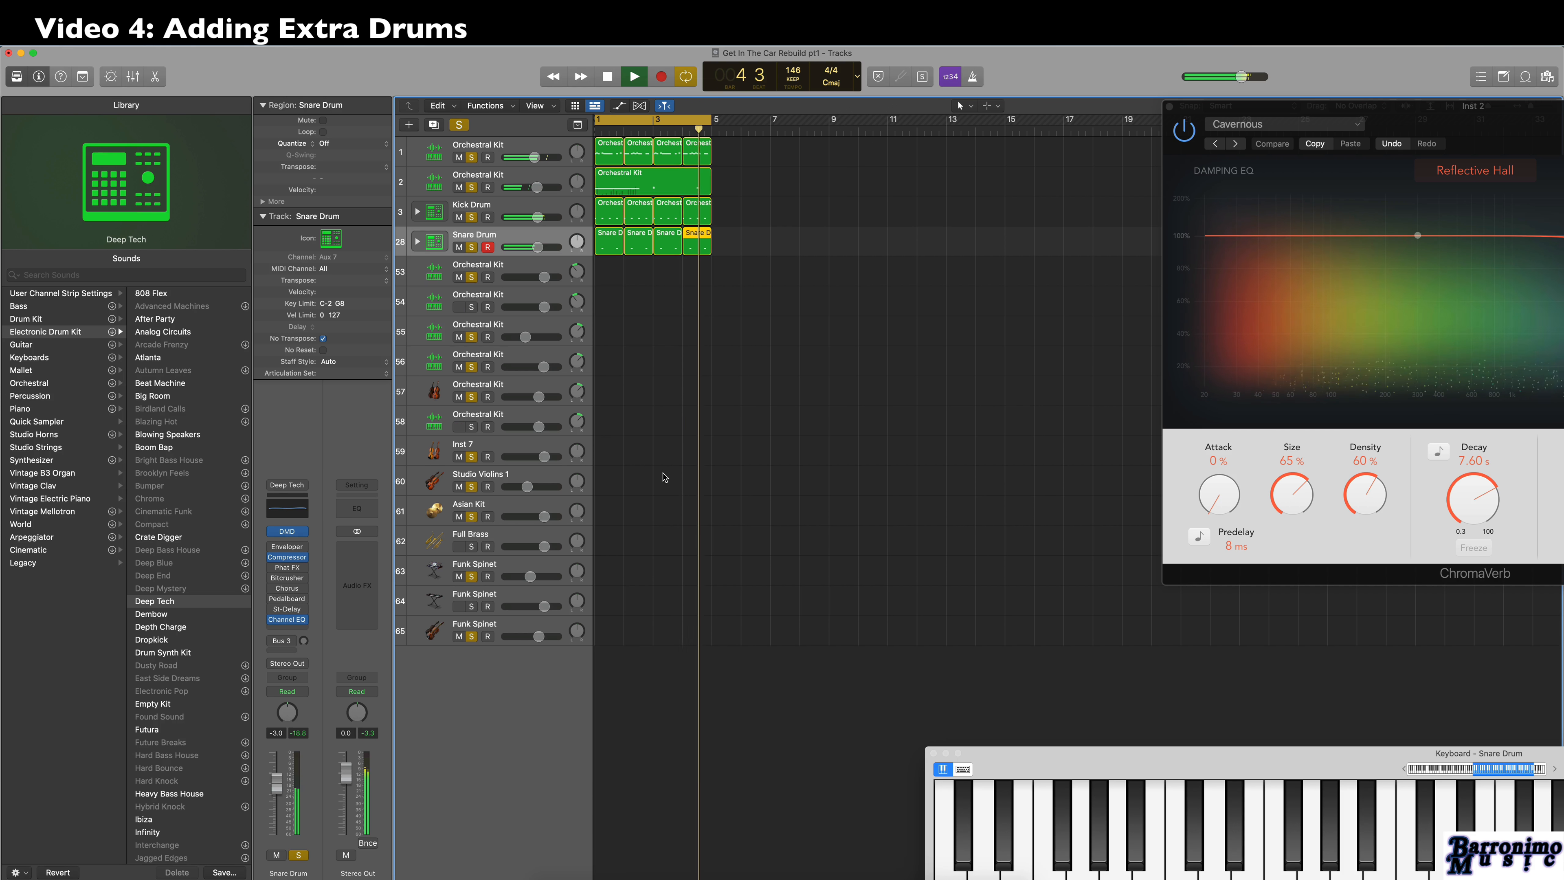
pyautogui.press('space')
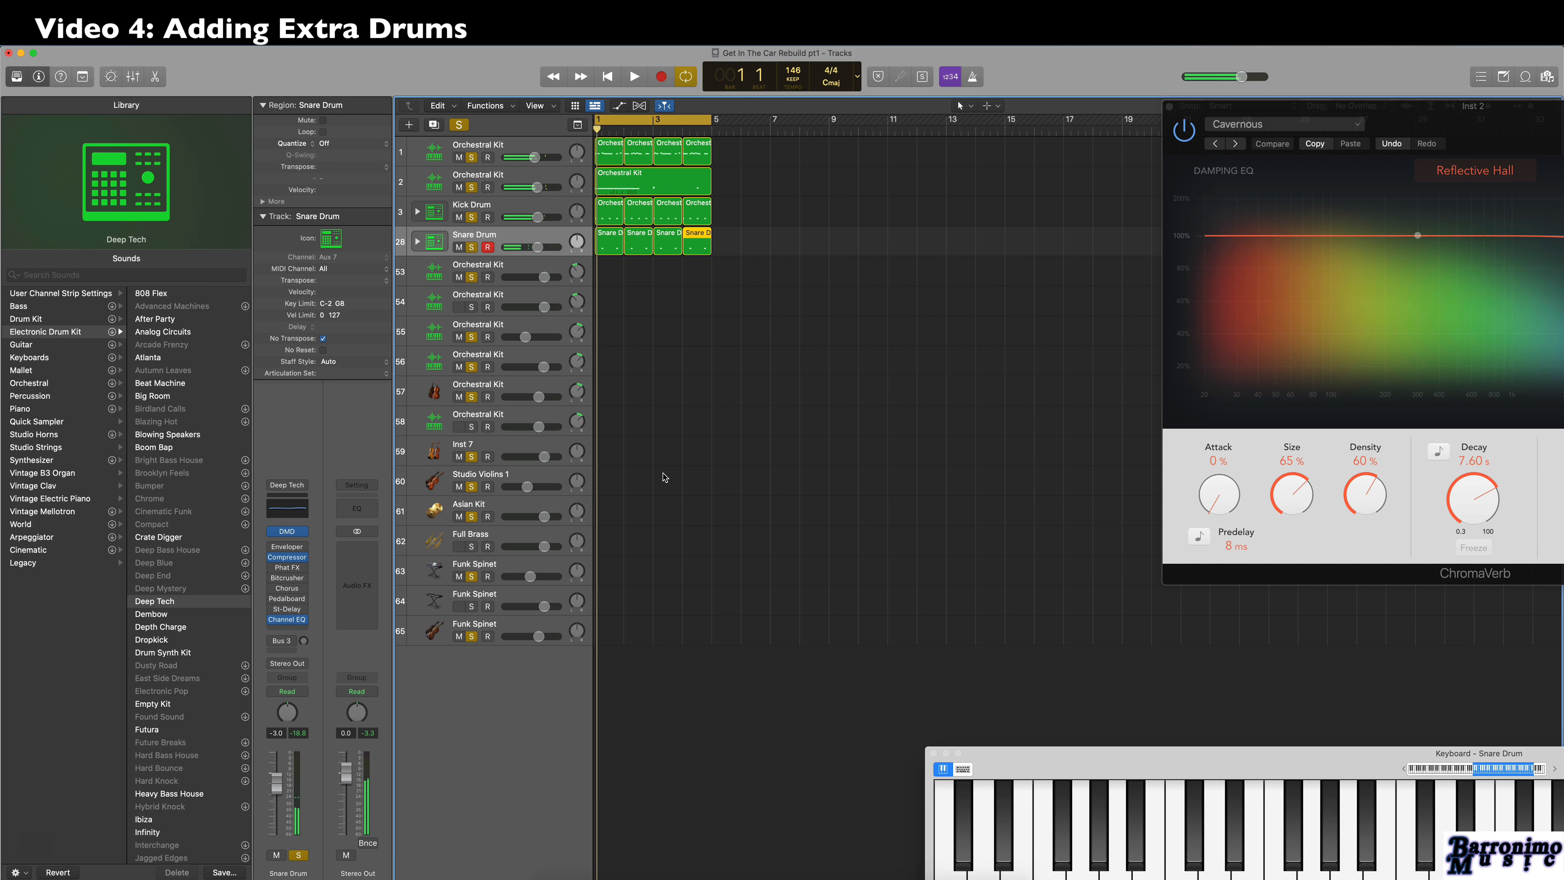
# Move the Asian Kit track directly below Snare Drum and create a MIDI region on it at bar 4, opened in the Piano Roll.
pyautogui.click(435, 511)
pyautogui.moveTo(470, 508); pyautogui.dragTo(490, 270)
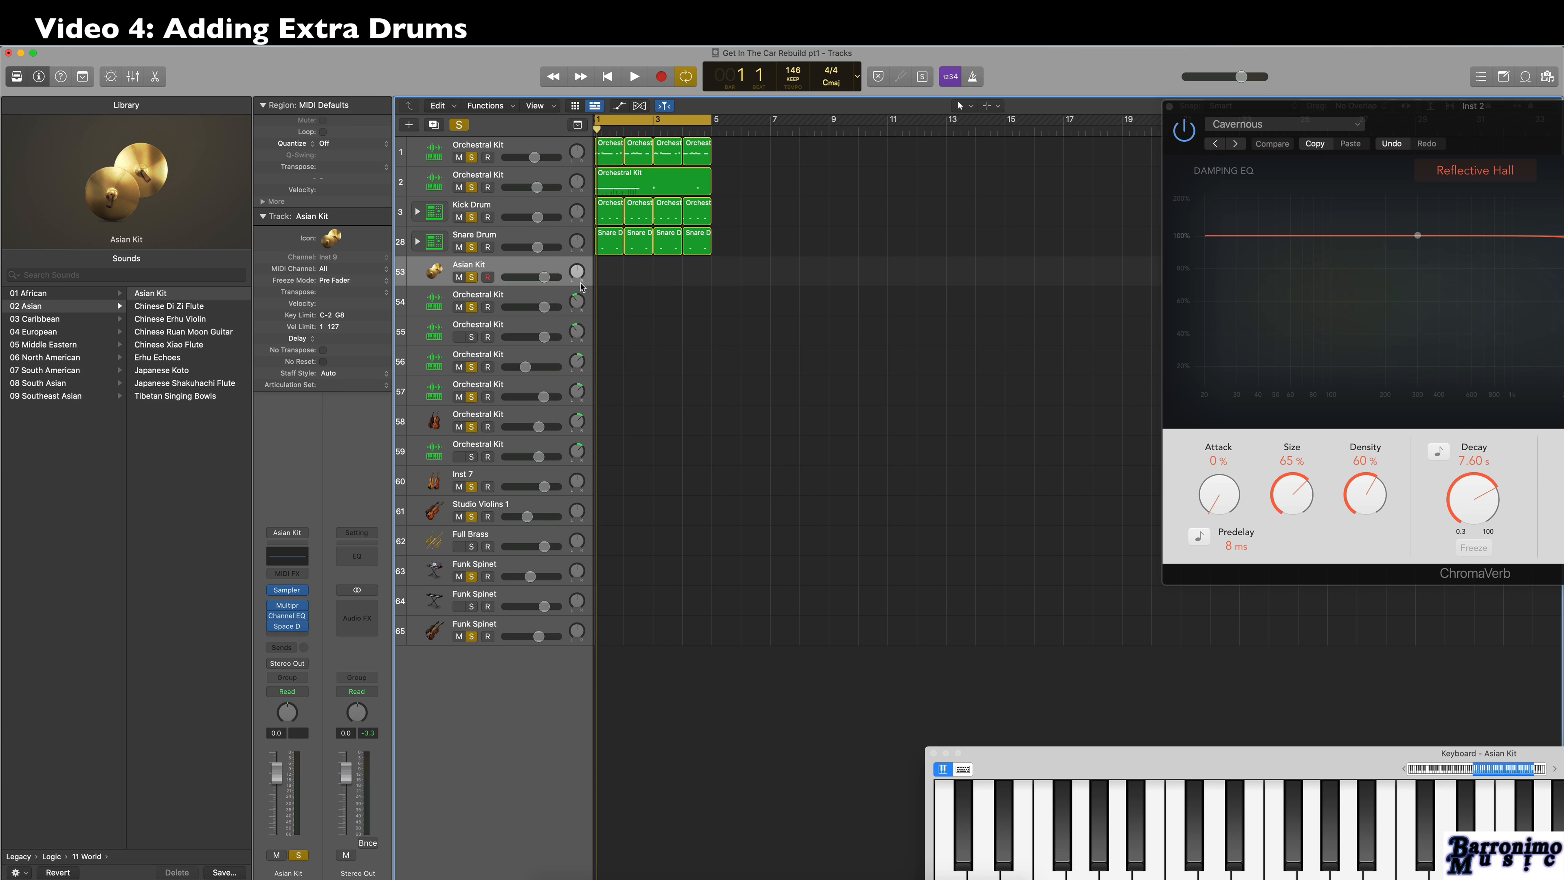
pyautogui.hscroll(-1, 685, 274)
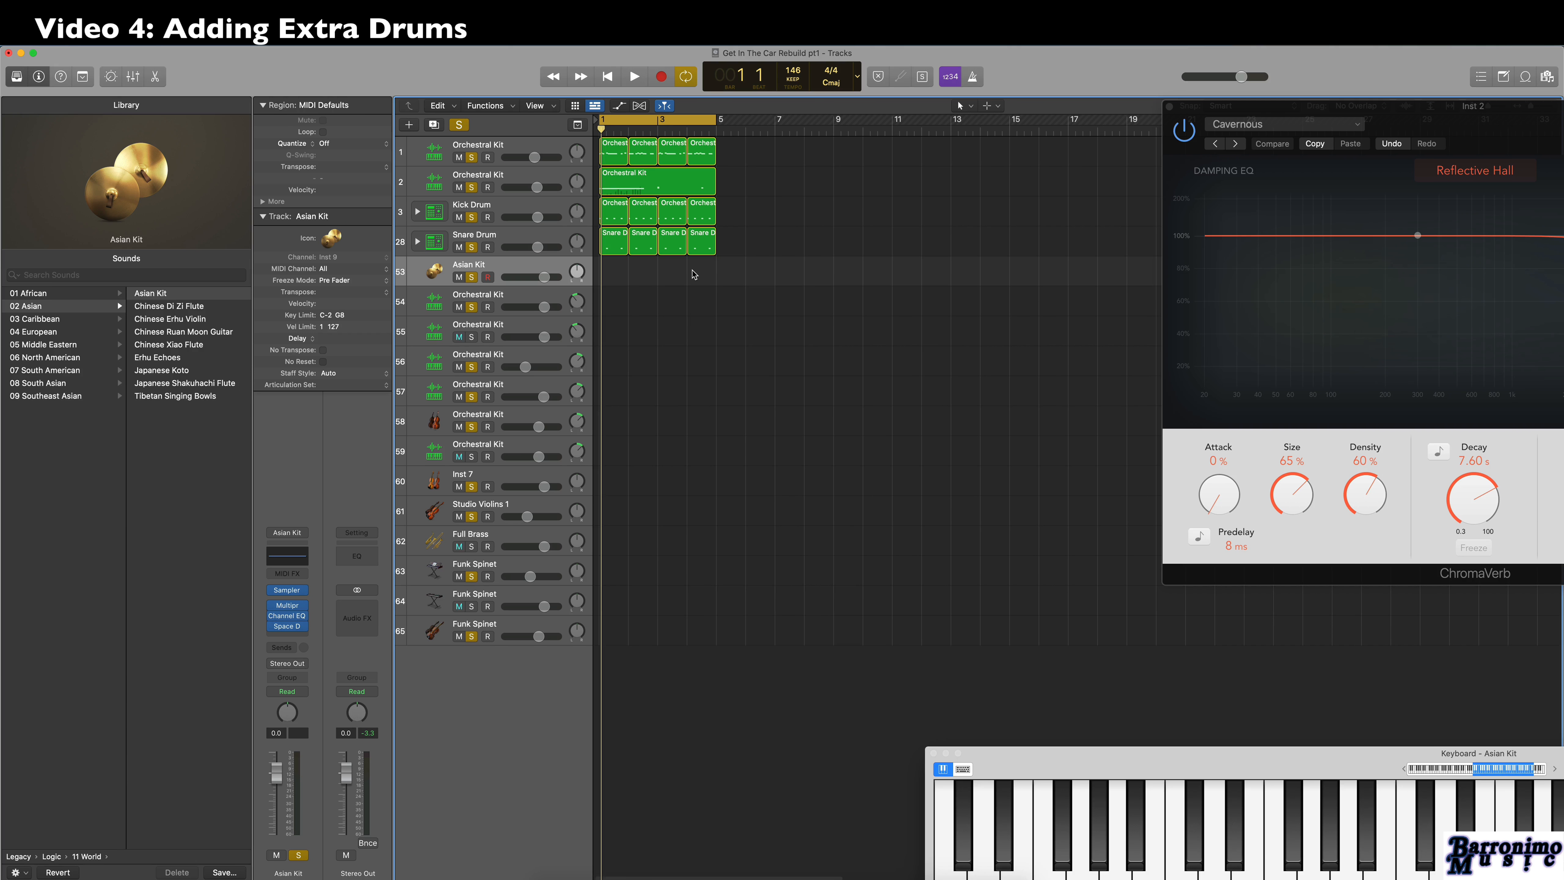
pyautogui.rightClick(692, 272)
pyautogui.click(740, 275)
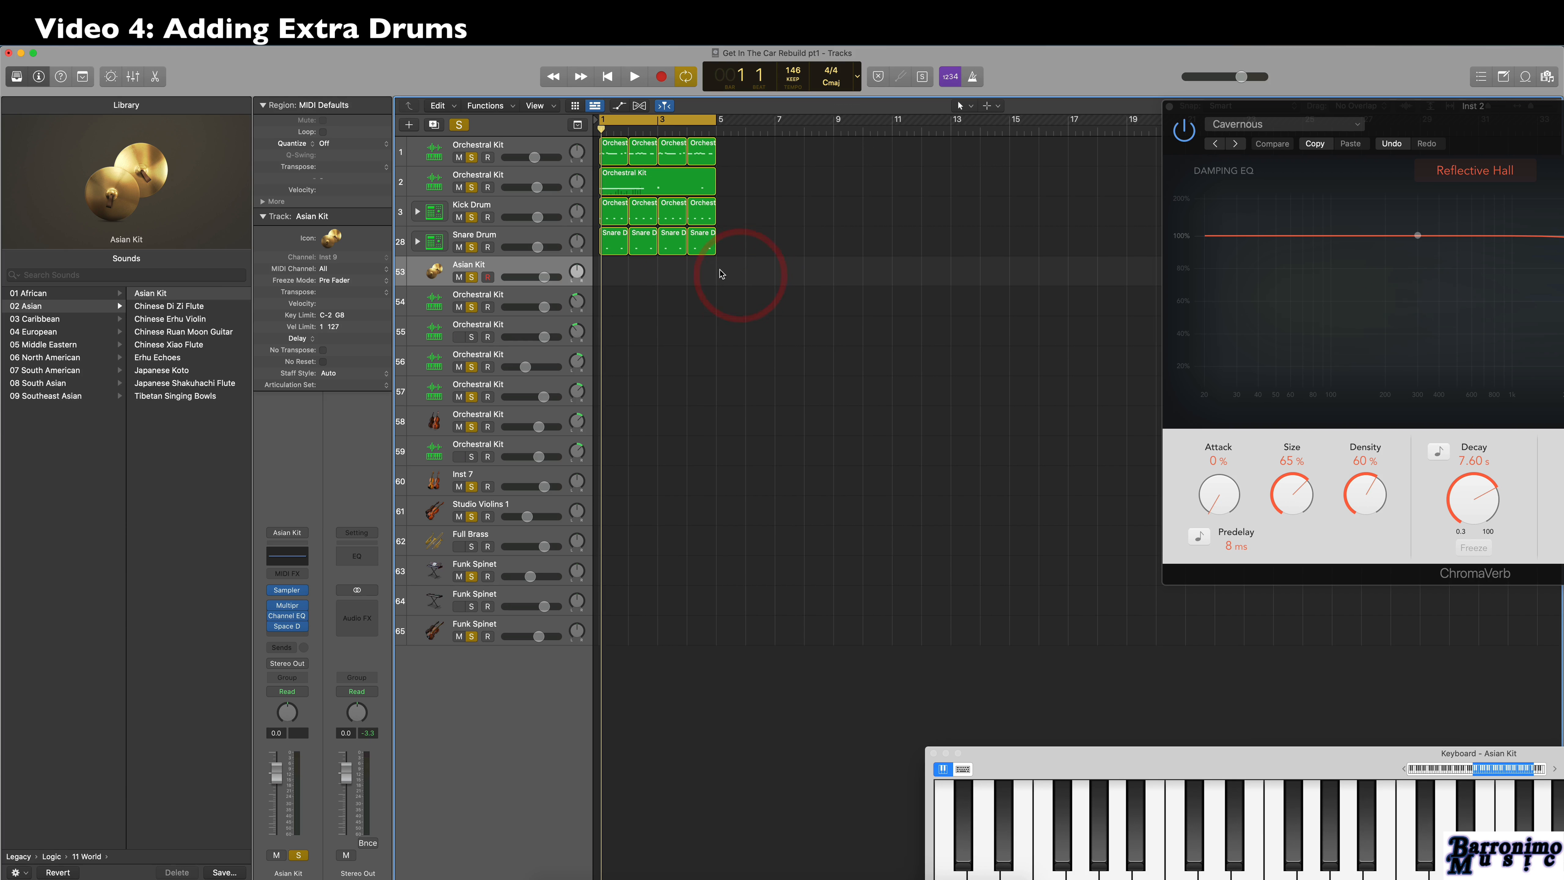
pyautogui.press('super+4')
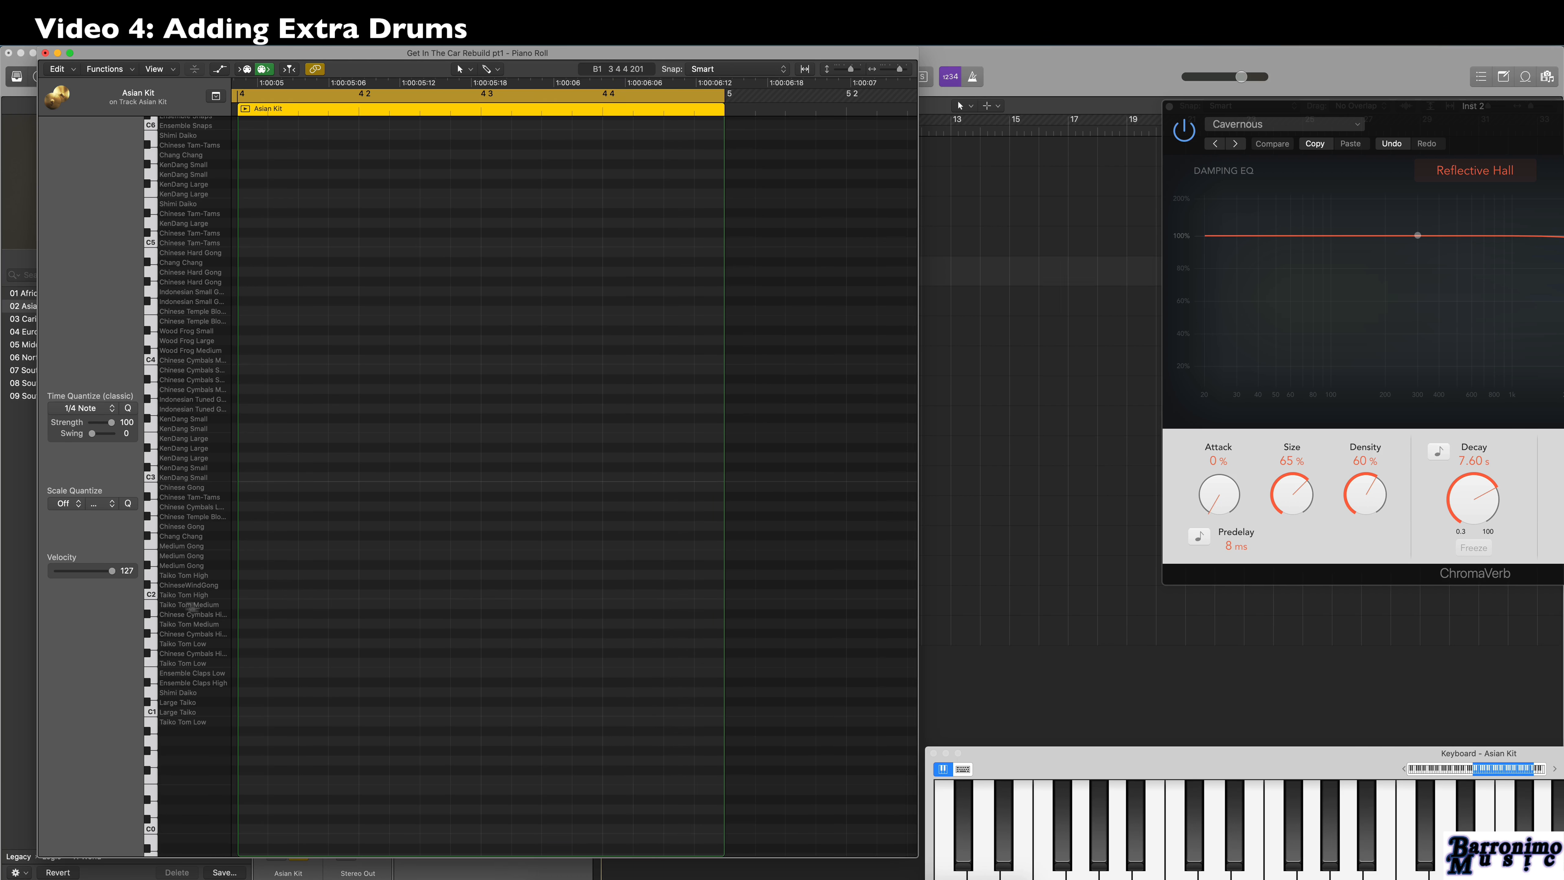
# Audition Taiko Tom Low and place one G1 note on beat 3 of bar 4, shortened to about 200 ticks.
pyautogui.click(147, 651)
pyautogui.press('t')
pyautogui.press('b')
pyautogui.click(512, 643)
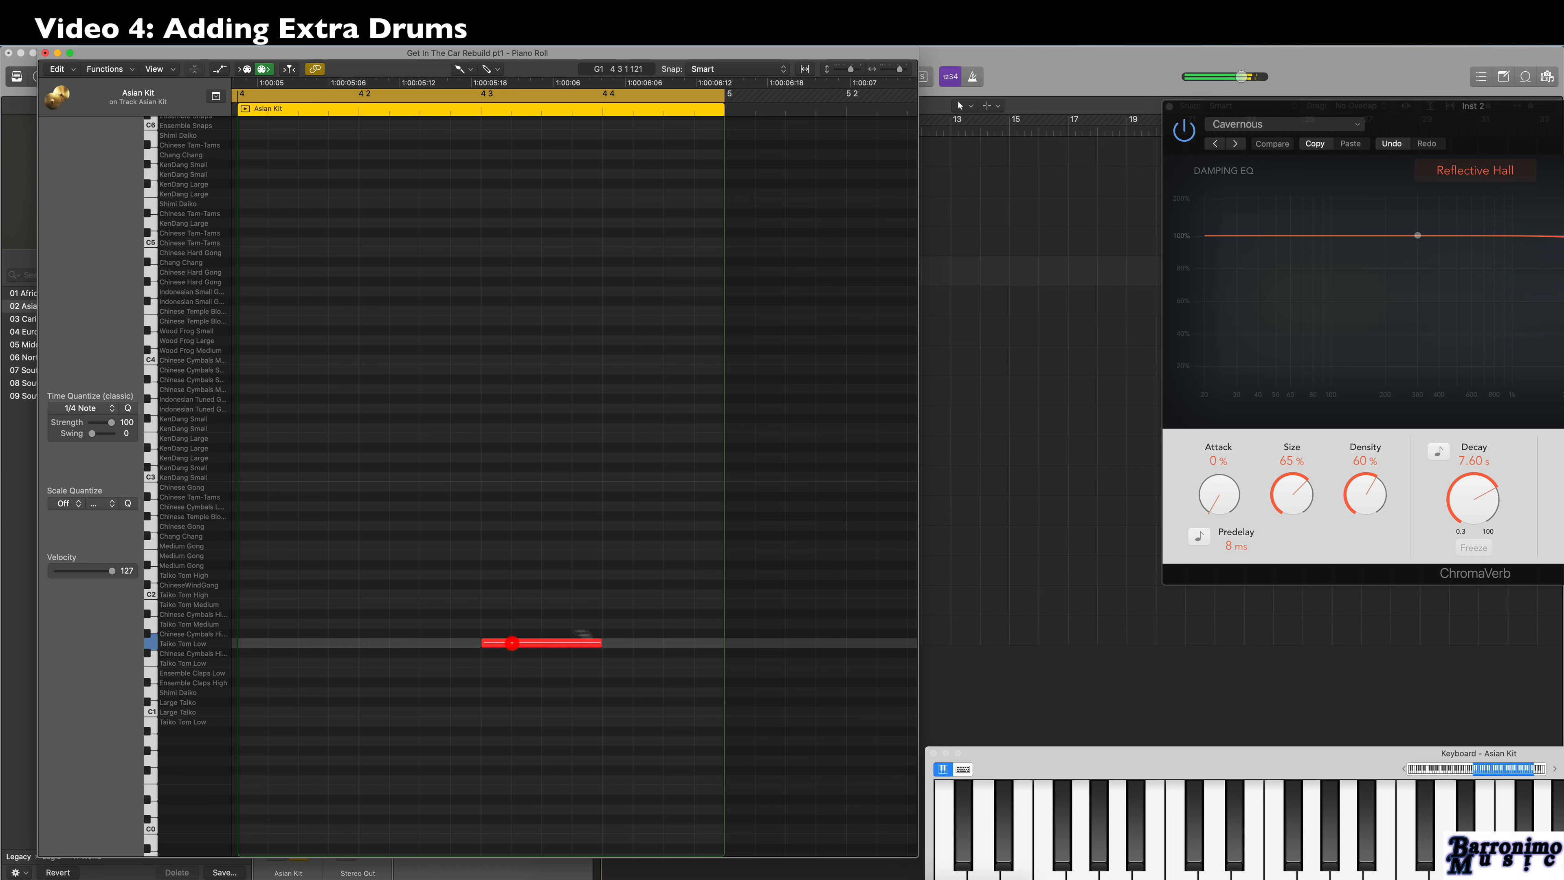
pyautogui.click(504, 642)
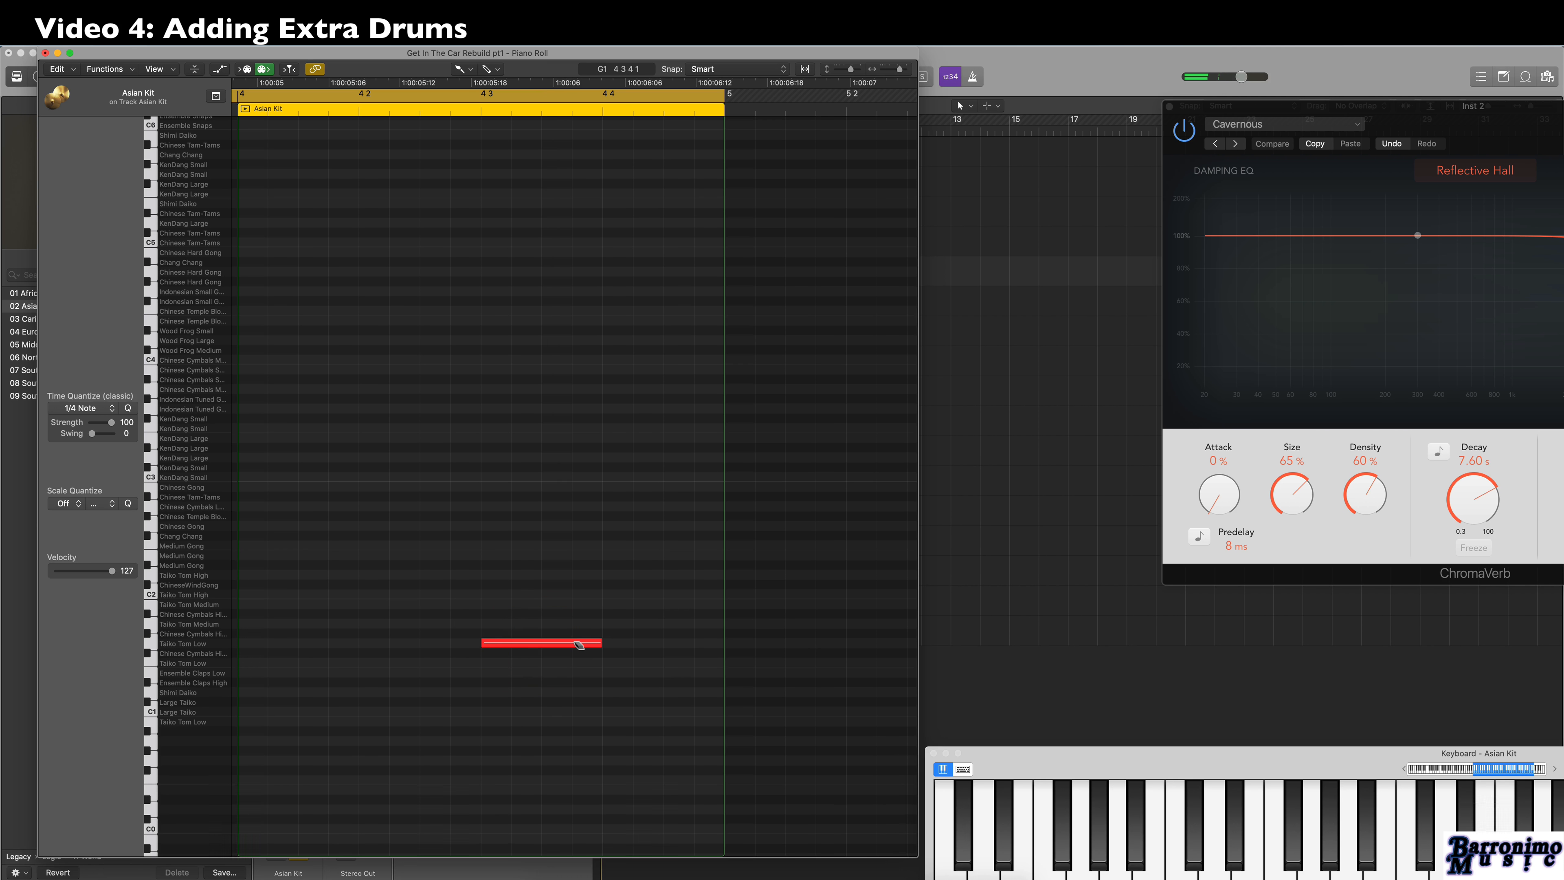
pyautogui.press('BackSpace')
pyautogui.click(572, 641)
pyautogui.moveTo(549, 643); pyautogui.dragTo(541, 642)
# Add seven more short Taiko Tom Low notes with the Pencil tool, one on each following sixteenth up to the end of bar 4.
pyautogui.press('t')
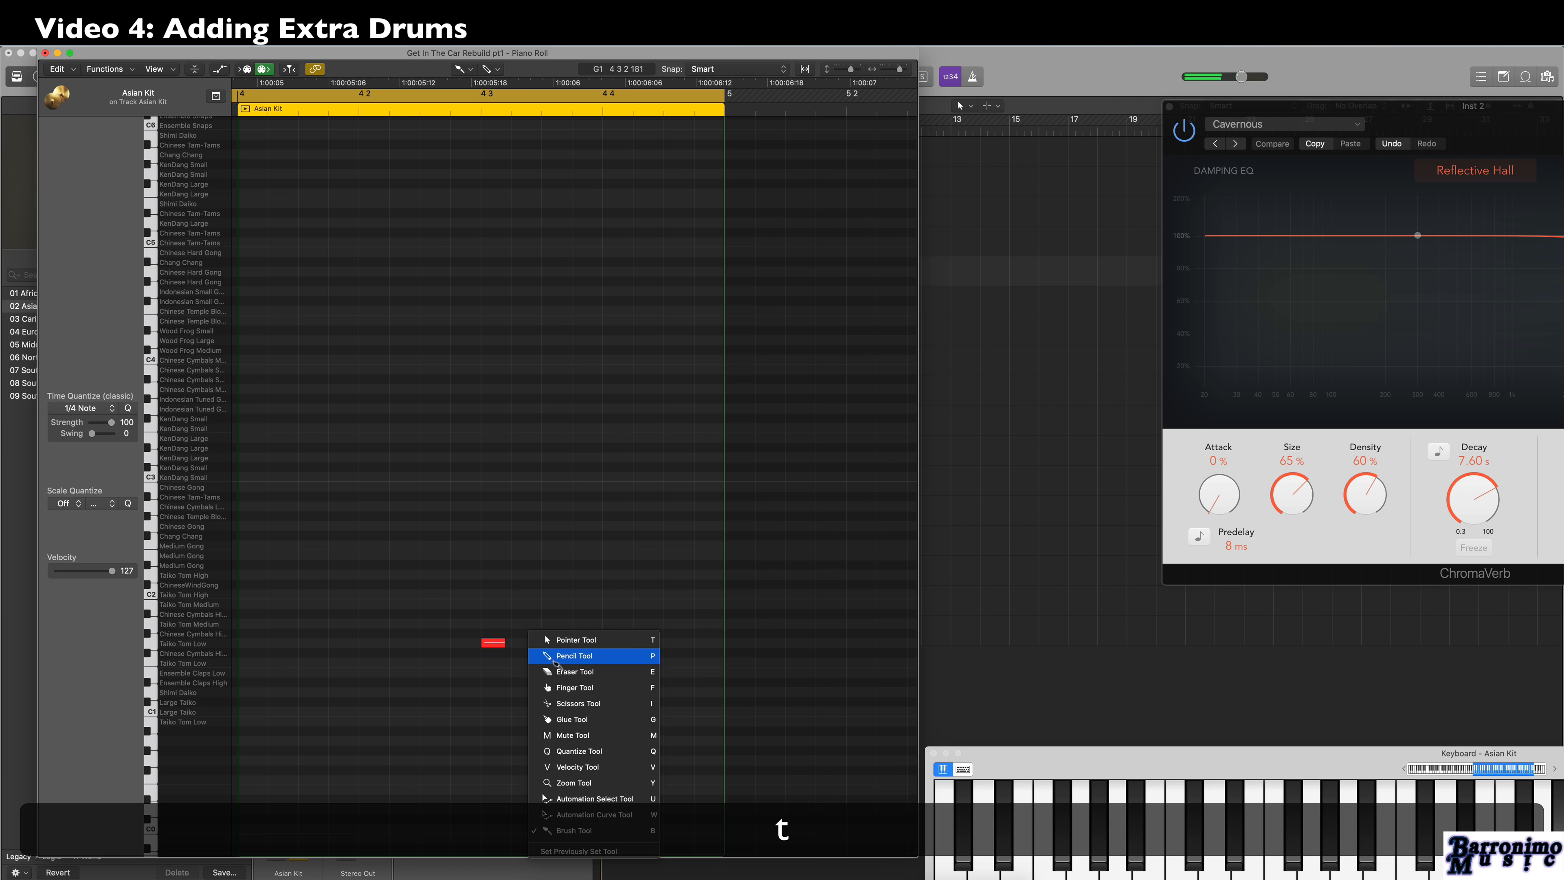
pyautogui.click(555, 653)
pyautogui.click(527, 644)
pyautogui.click(545, 642)
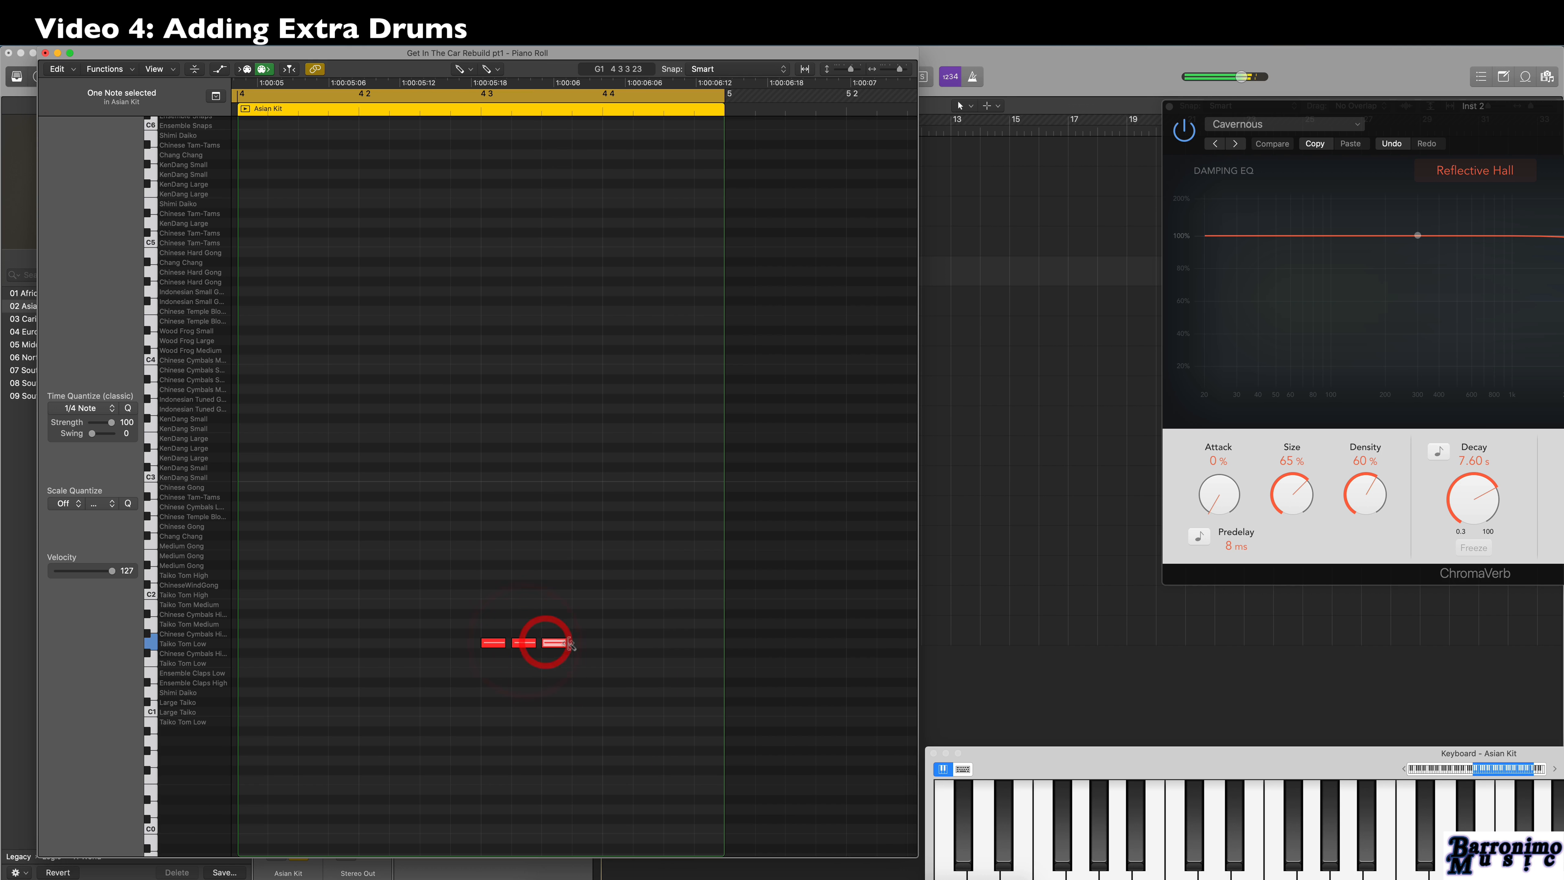
pyautogui.click(582, 643)
pyautogui.click(614, 642)
pyautogui.click(644, 643)
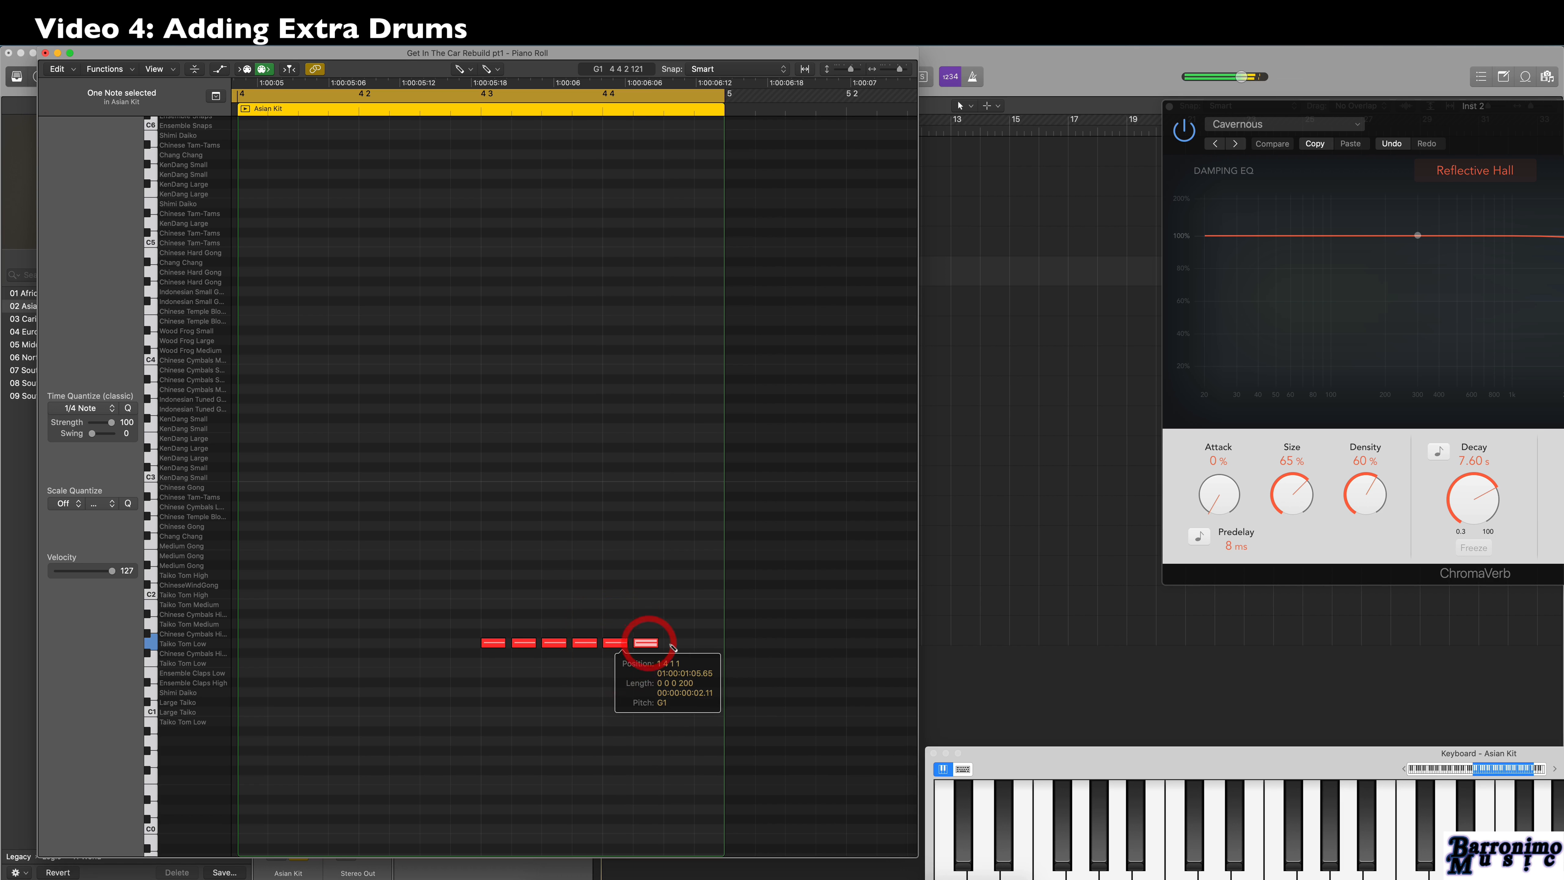
pyautogui.click(675, 642)
pyautogui.click(705, 642)
# Set the cycle range to bar 4 only and play back the Taiko roll.
pyautogui.press('space')
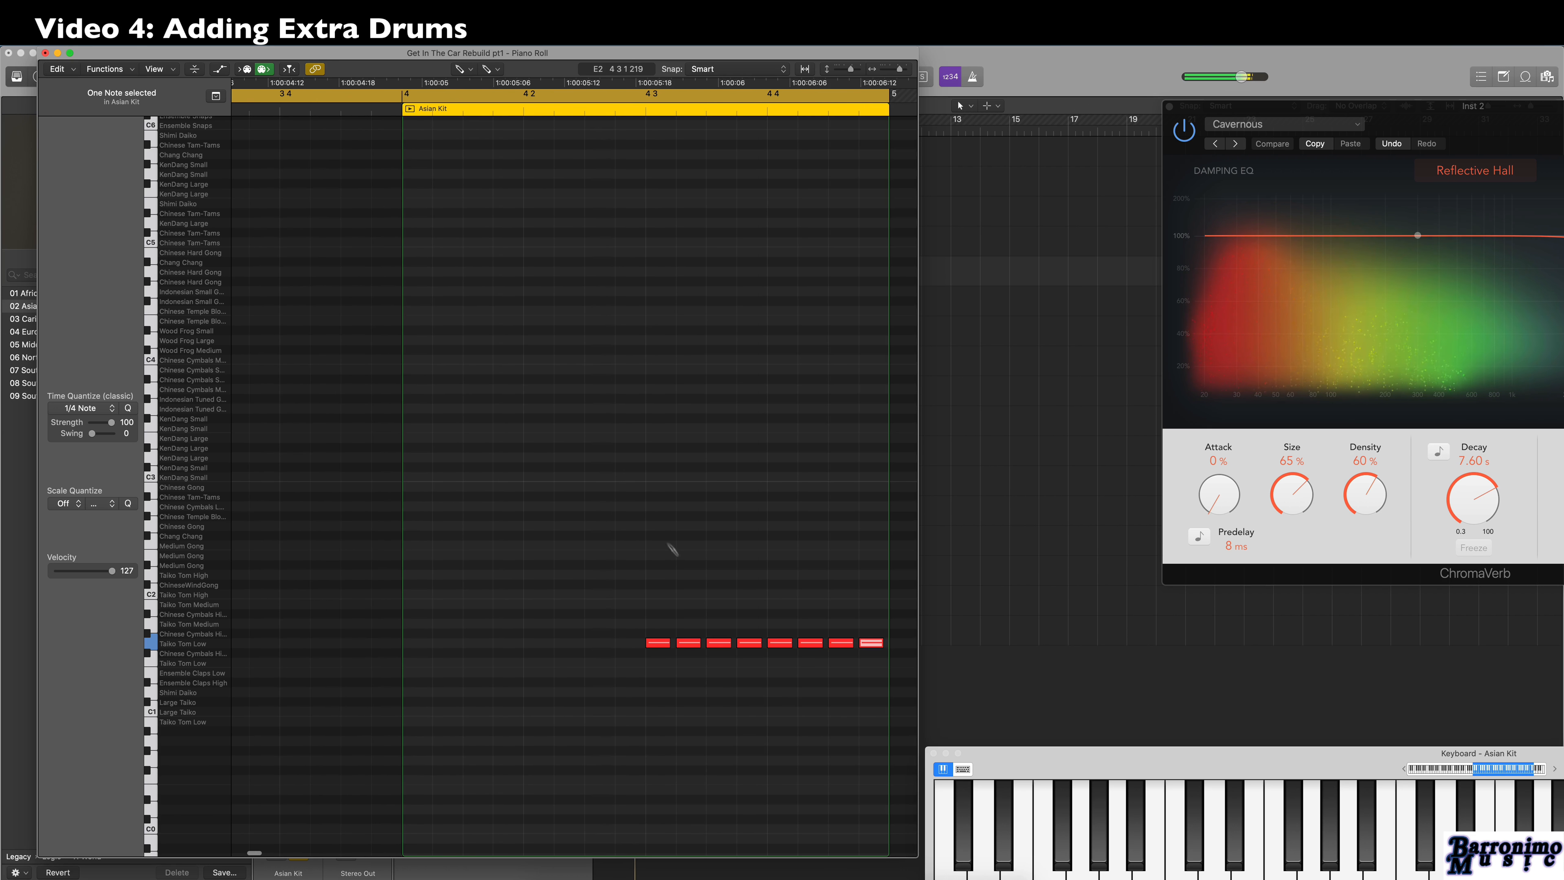
pyautogui.moveTo(419, 94); pyautogui.dragTo(891, 136)
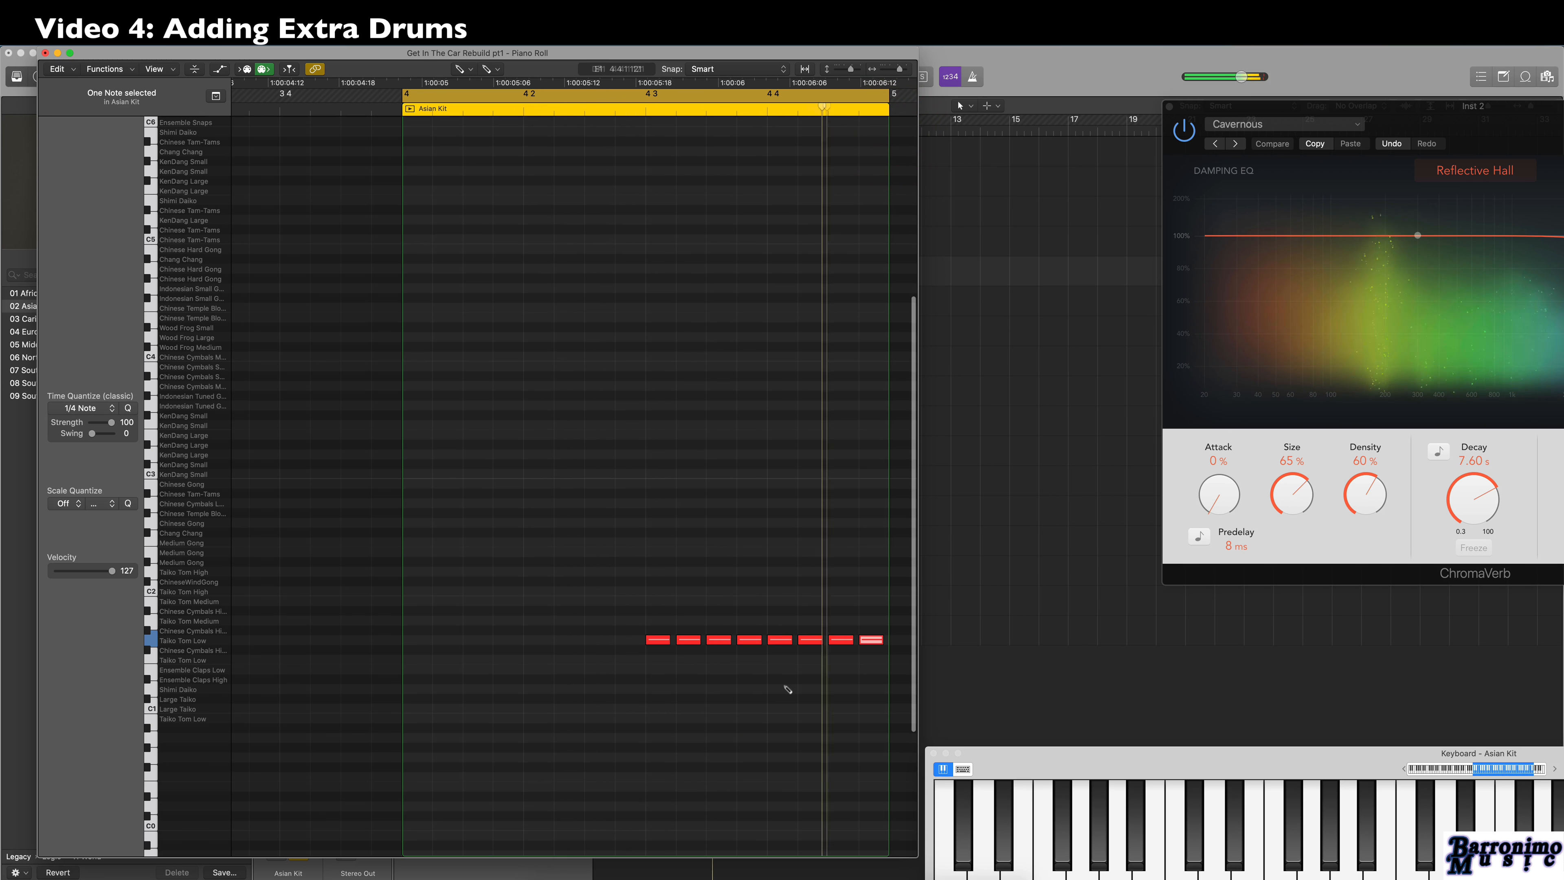
pyautogui.press('space')
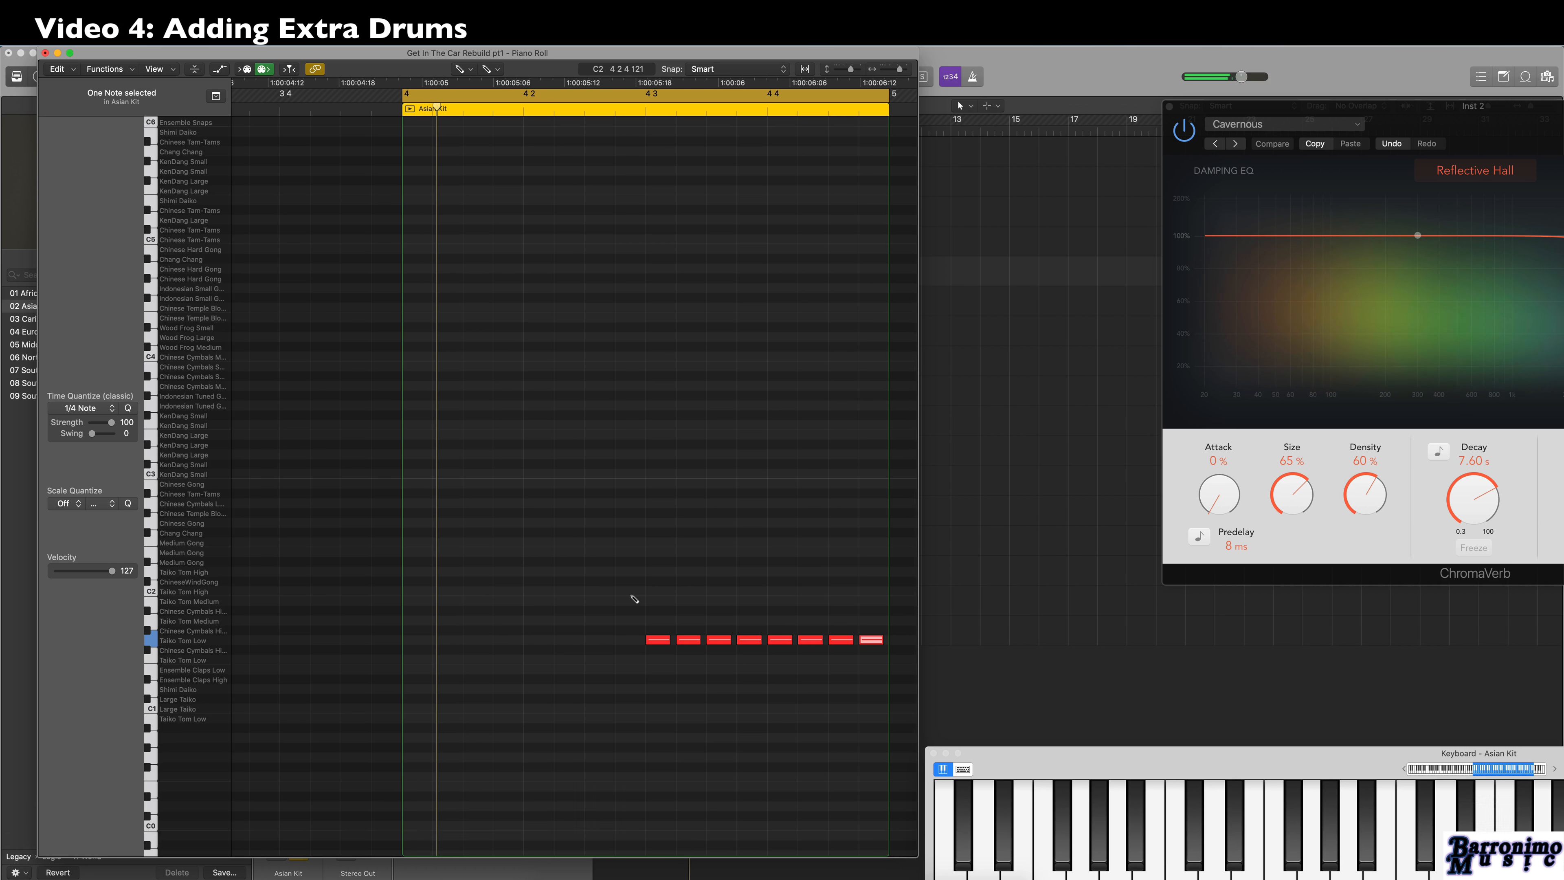
# Select all eight Taiko Tom Low notes and apply the Crescendo MIDI Transform from velocity 1 to 127.
pyautogui.press('t')
pyautogui.click(637, 596)
pyautogui.moveTo(615, 576); pyautogui.dragTo(904, 722)
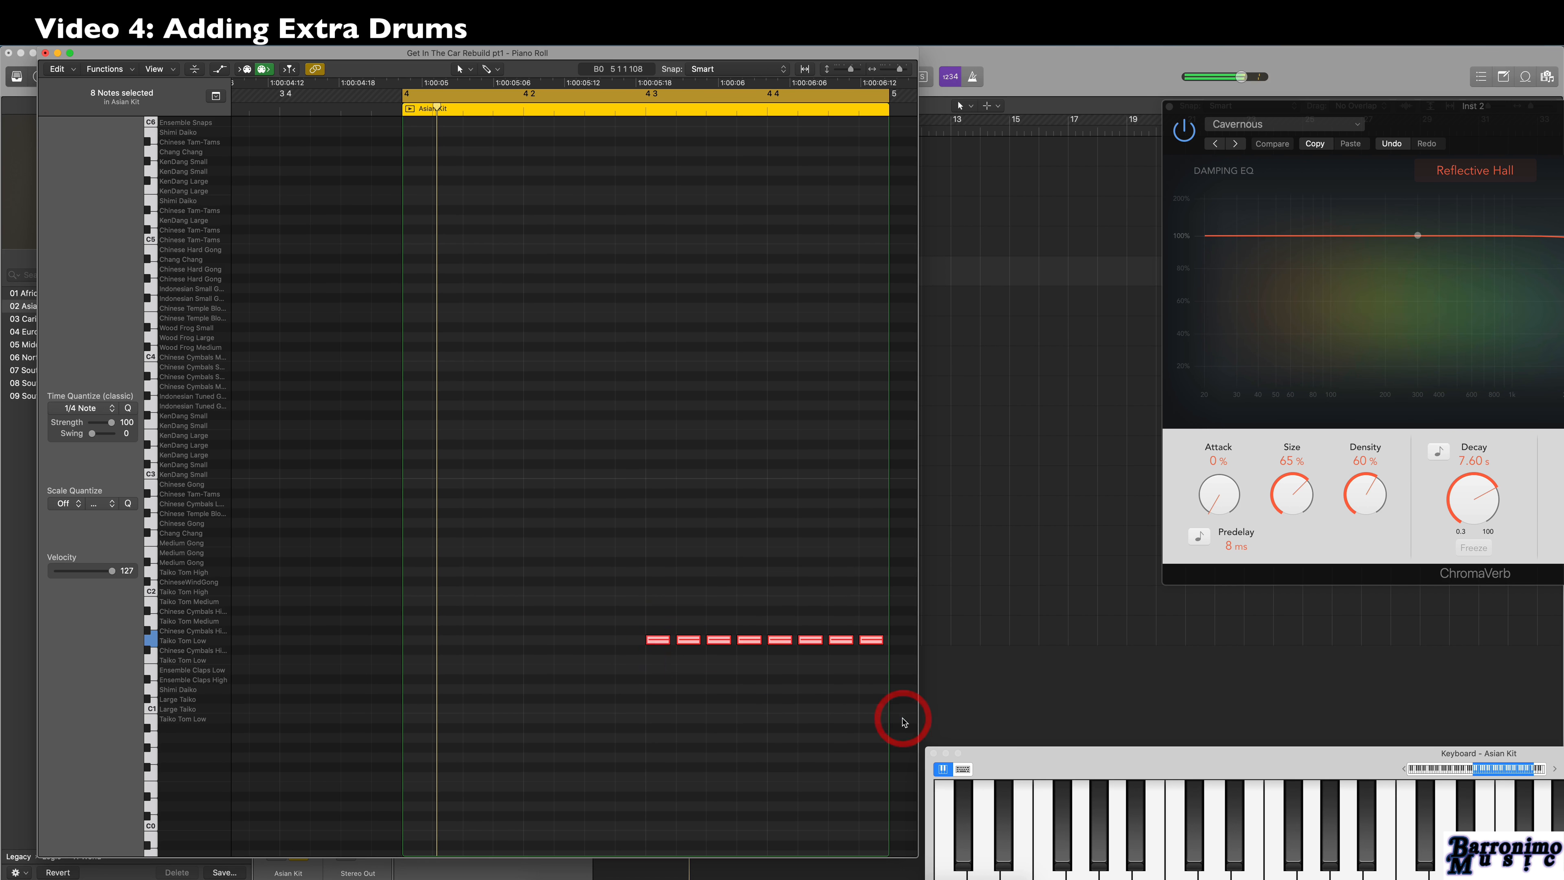
pyautogui.click(125, 68)
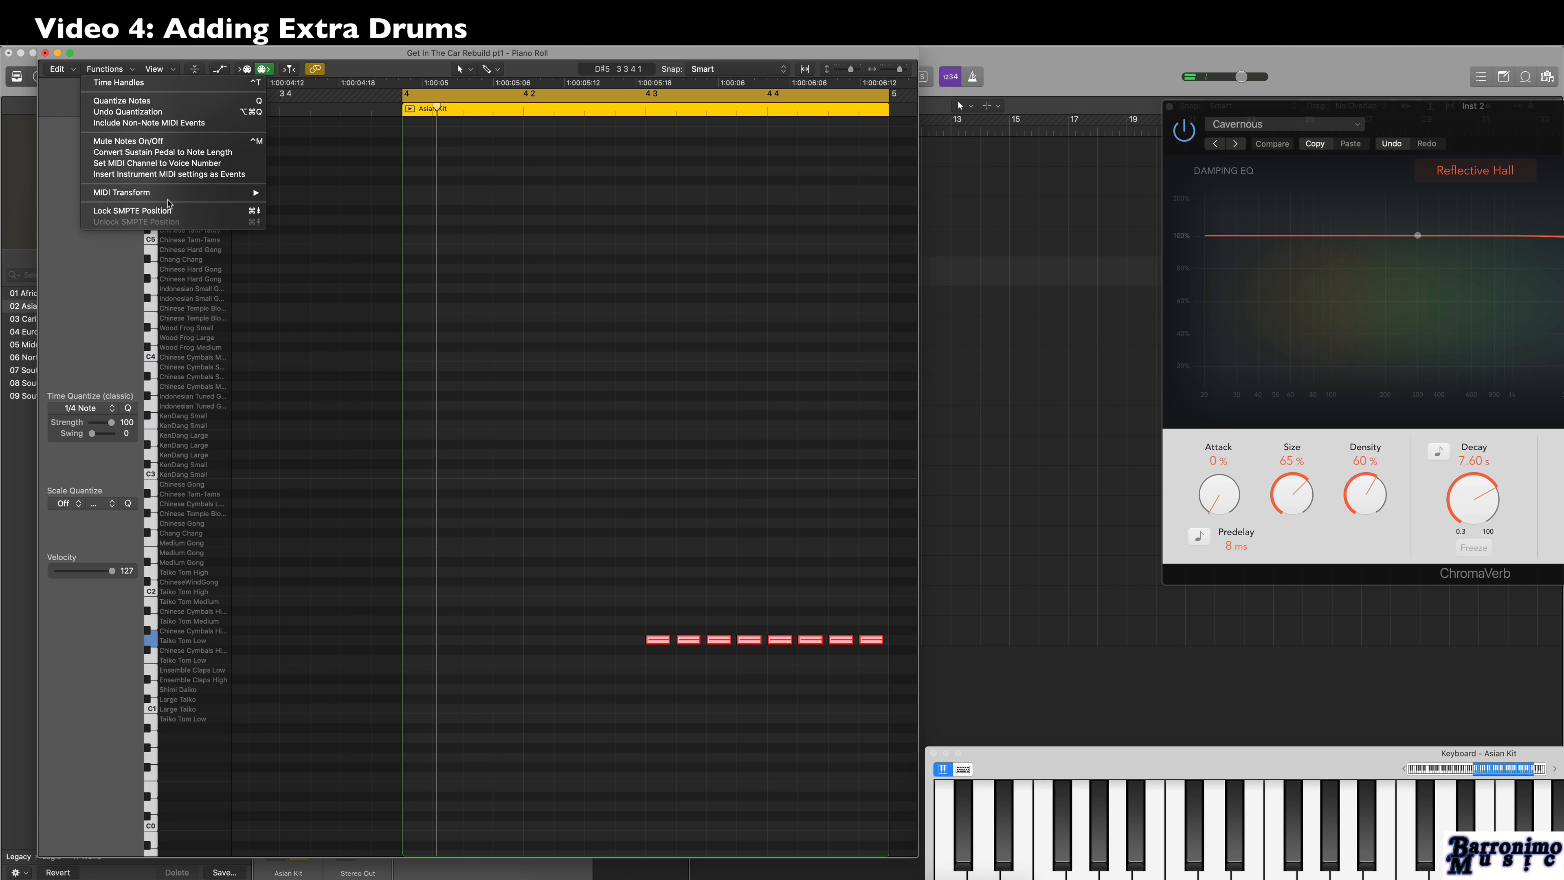
pyautogui.moveTo(169, 195)
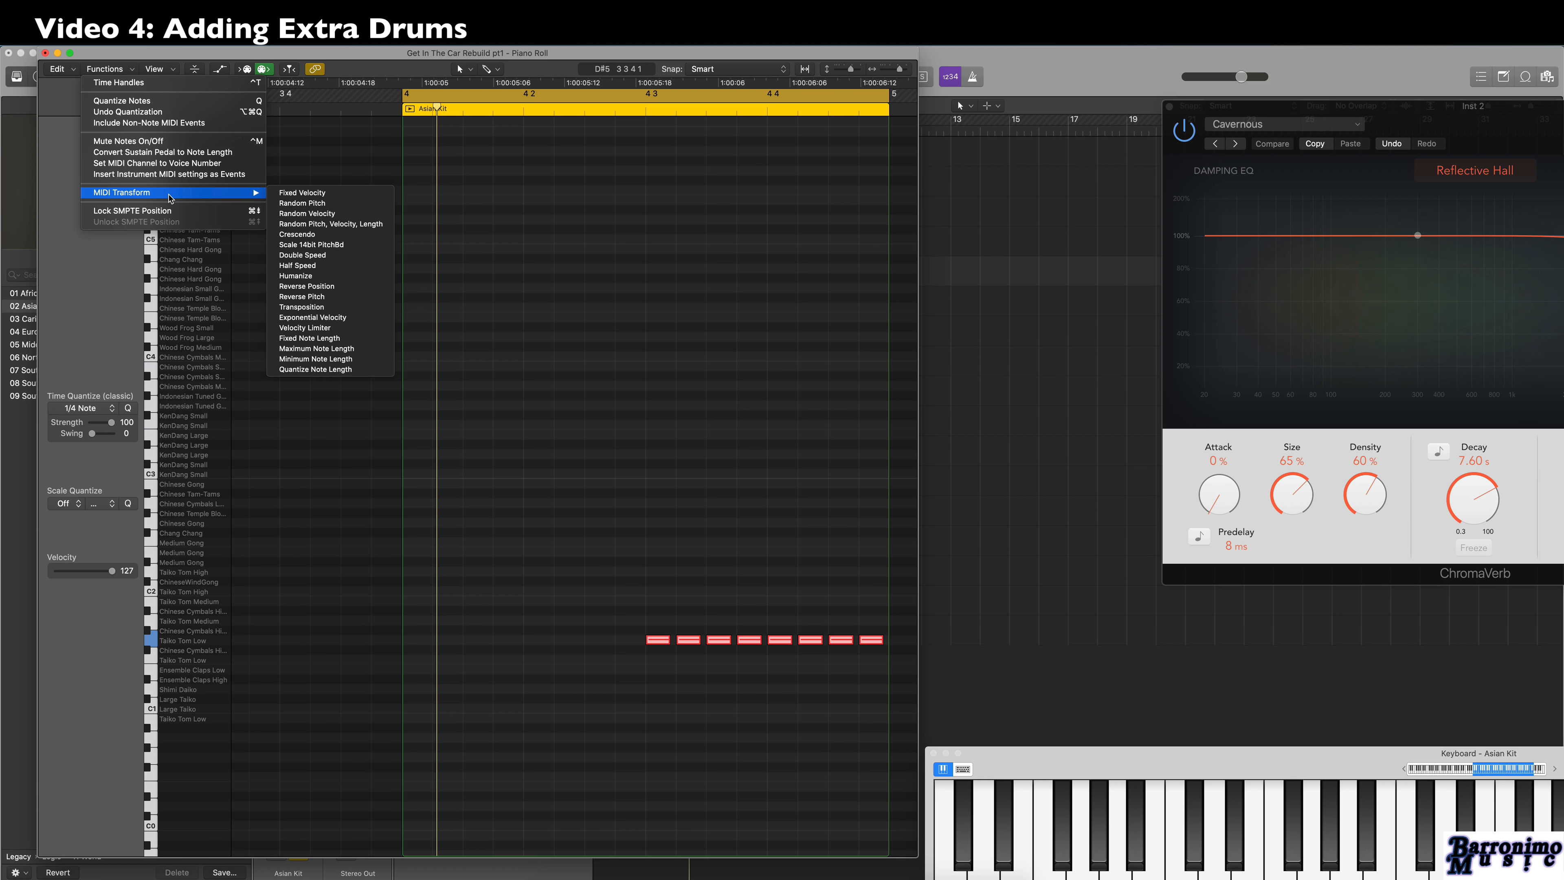
pyautogui.click(297, 234)
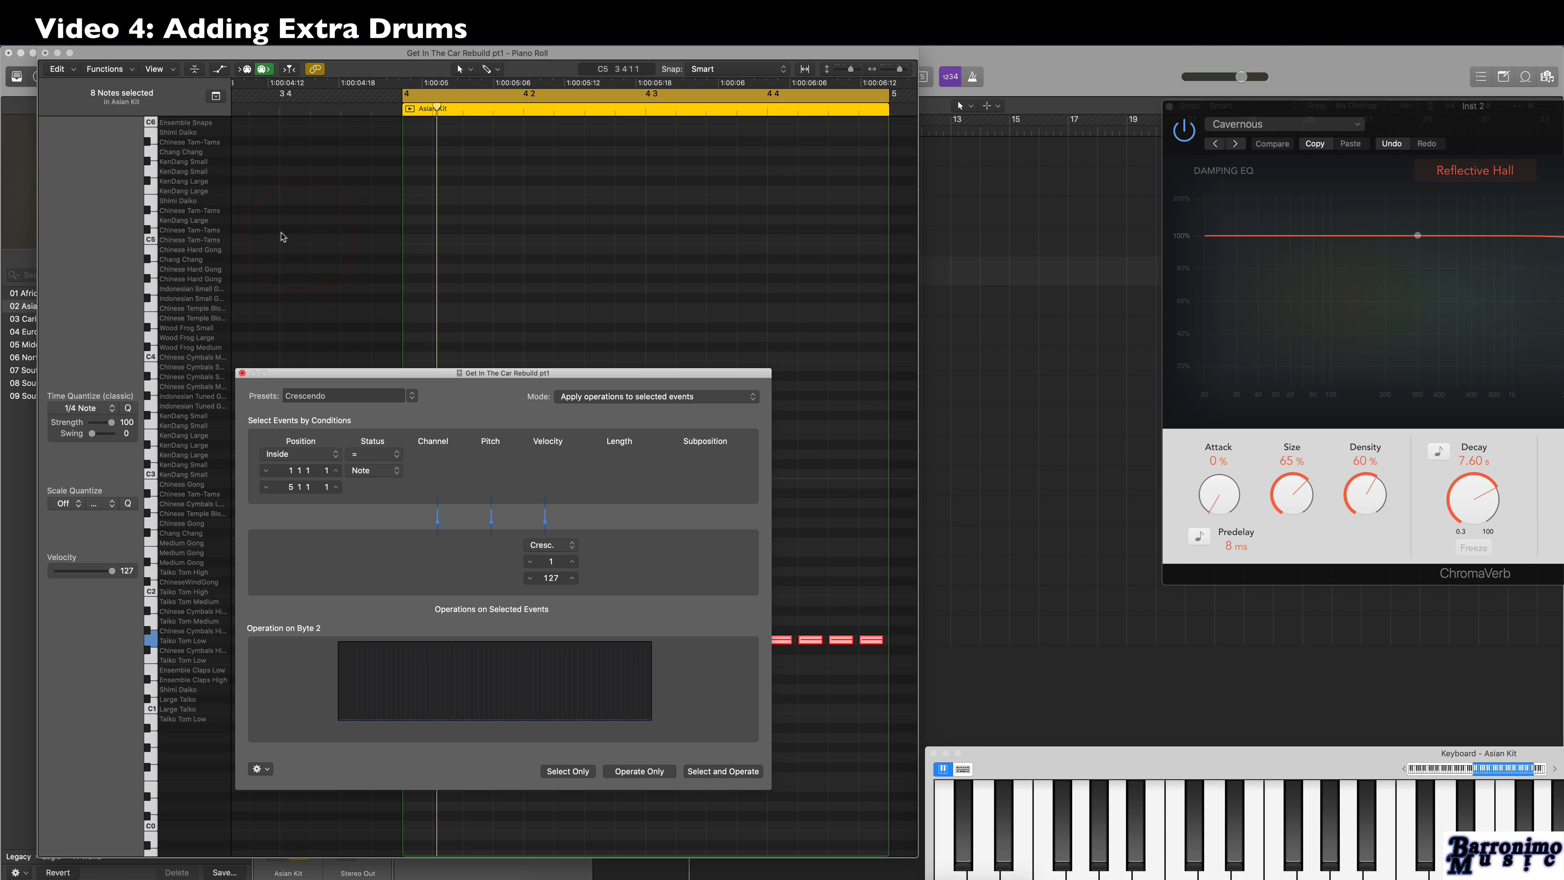
pyautogui.moveTo(504, 376); pyautogui.dragTo(448, 87)
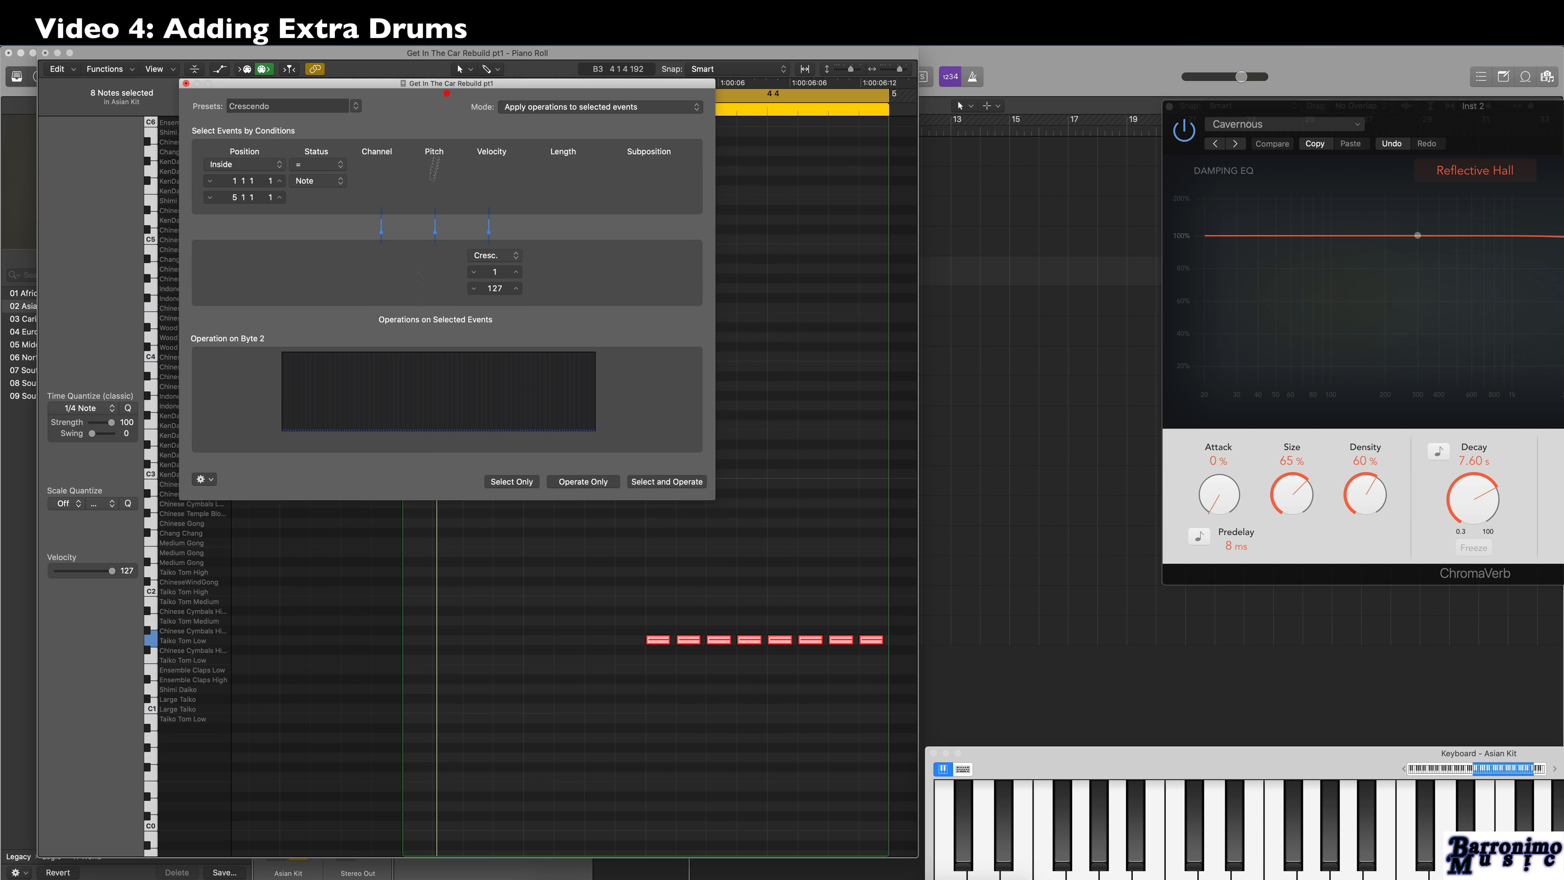
pyautogui.click(660, 482)
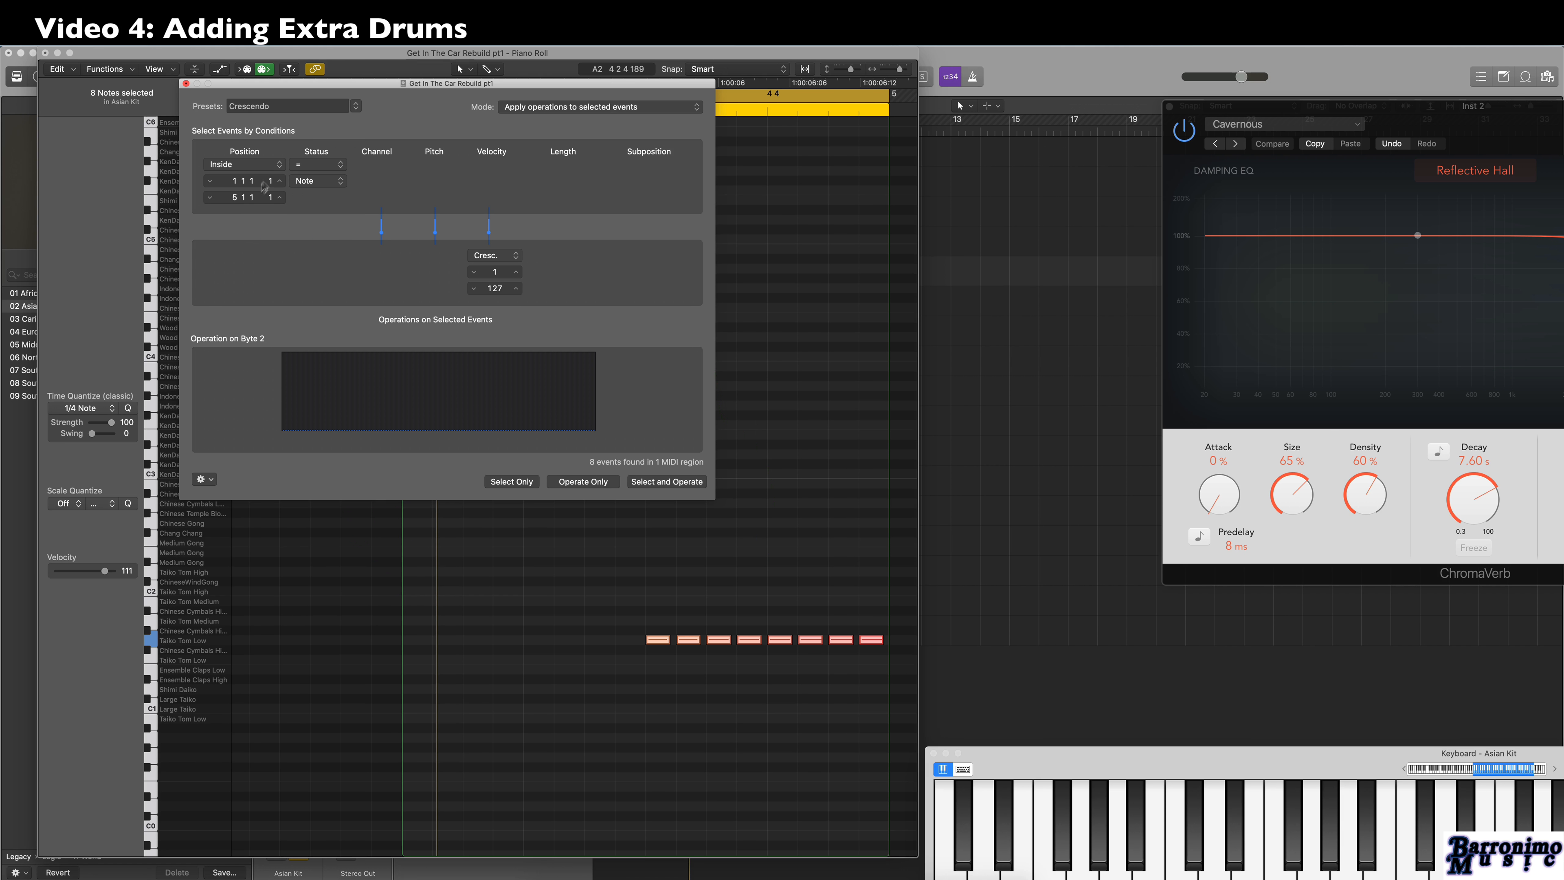
# Set the crescendo's start position to 4 3 1 1, reapply it to the Taiko notes and play back the roll.
pyautogui.moveTo(328, 86); pyautogui.dragTo(347, 148)
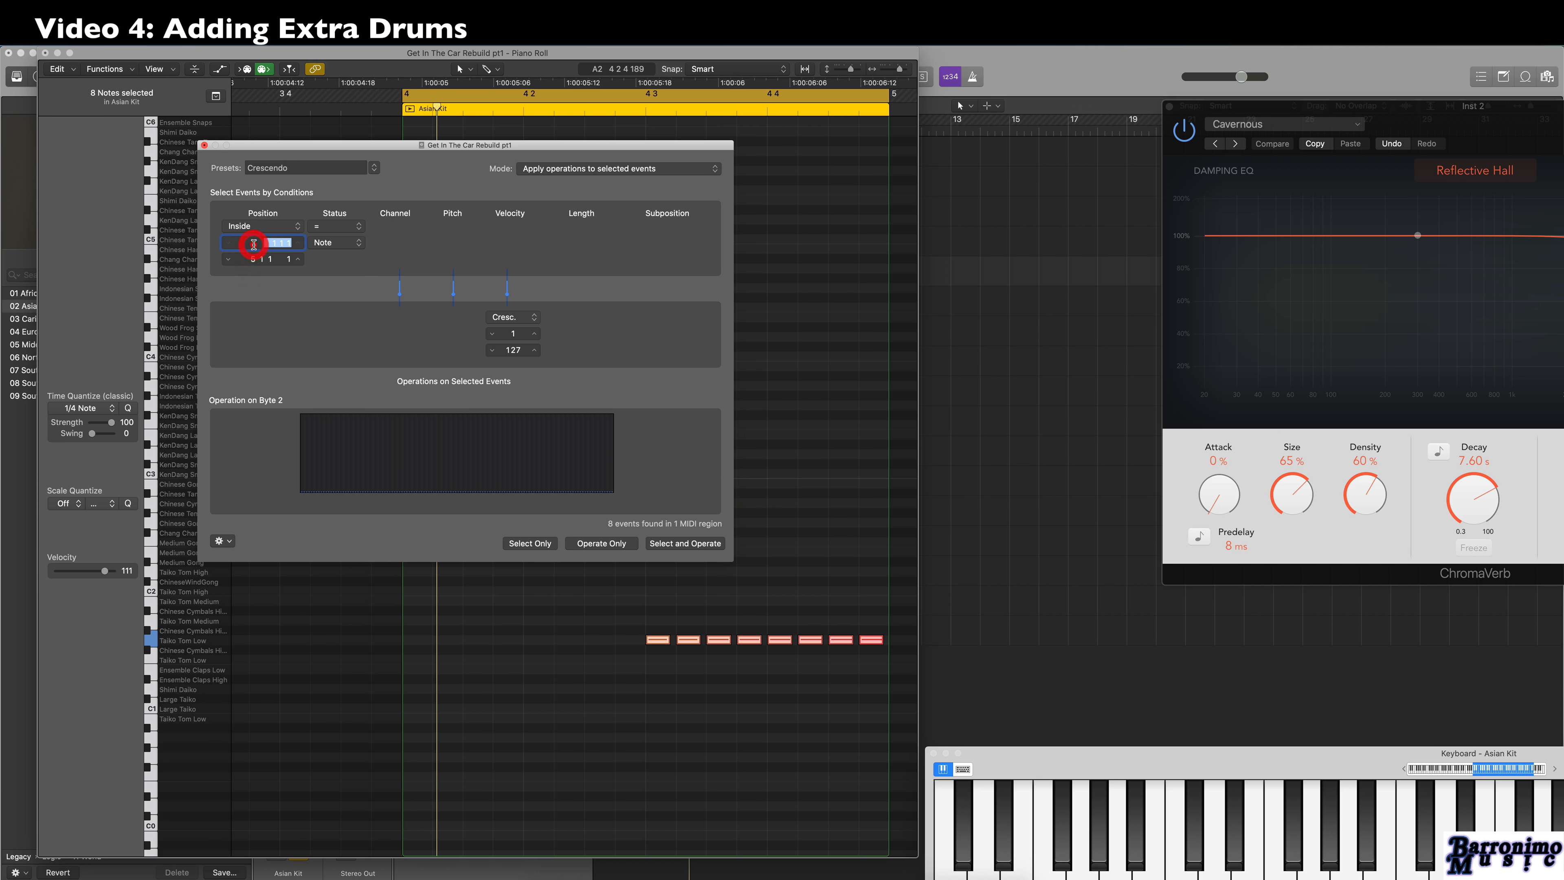
pyautogui.write('4')
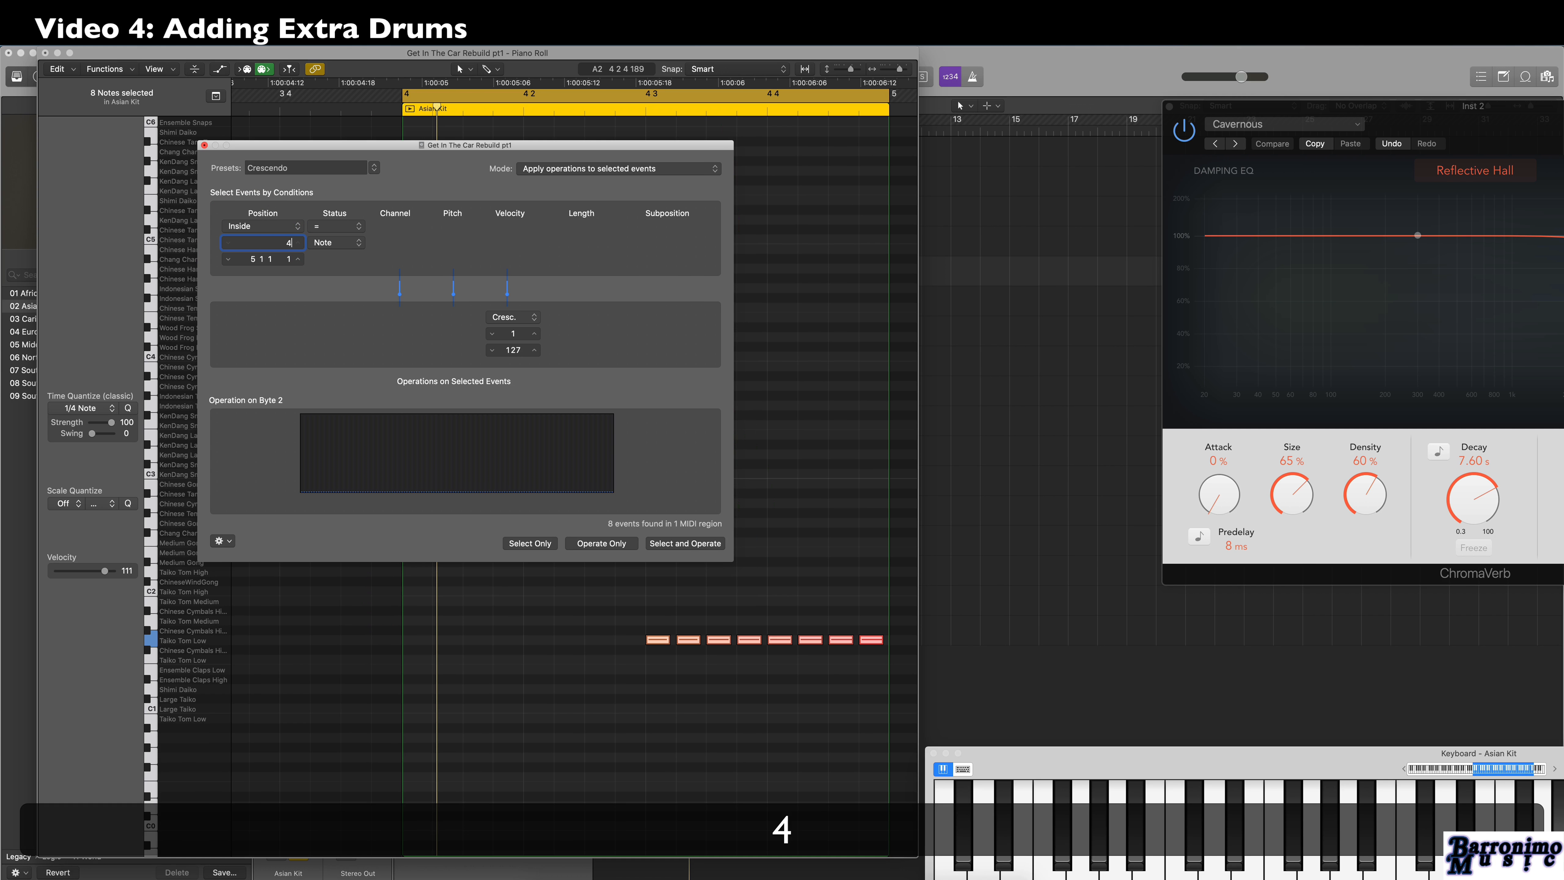
pyautogui.write('.')
pyautogui.click(266, 258)
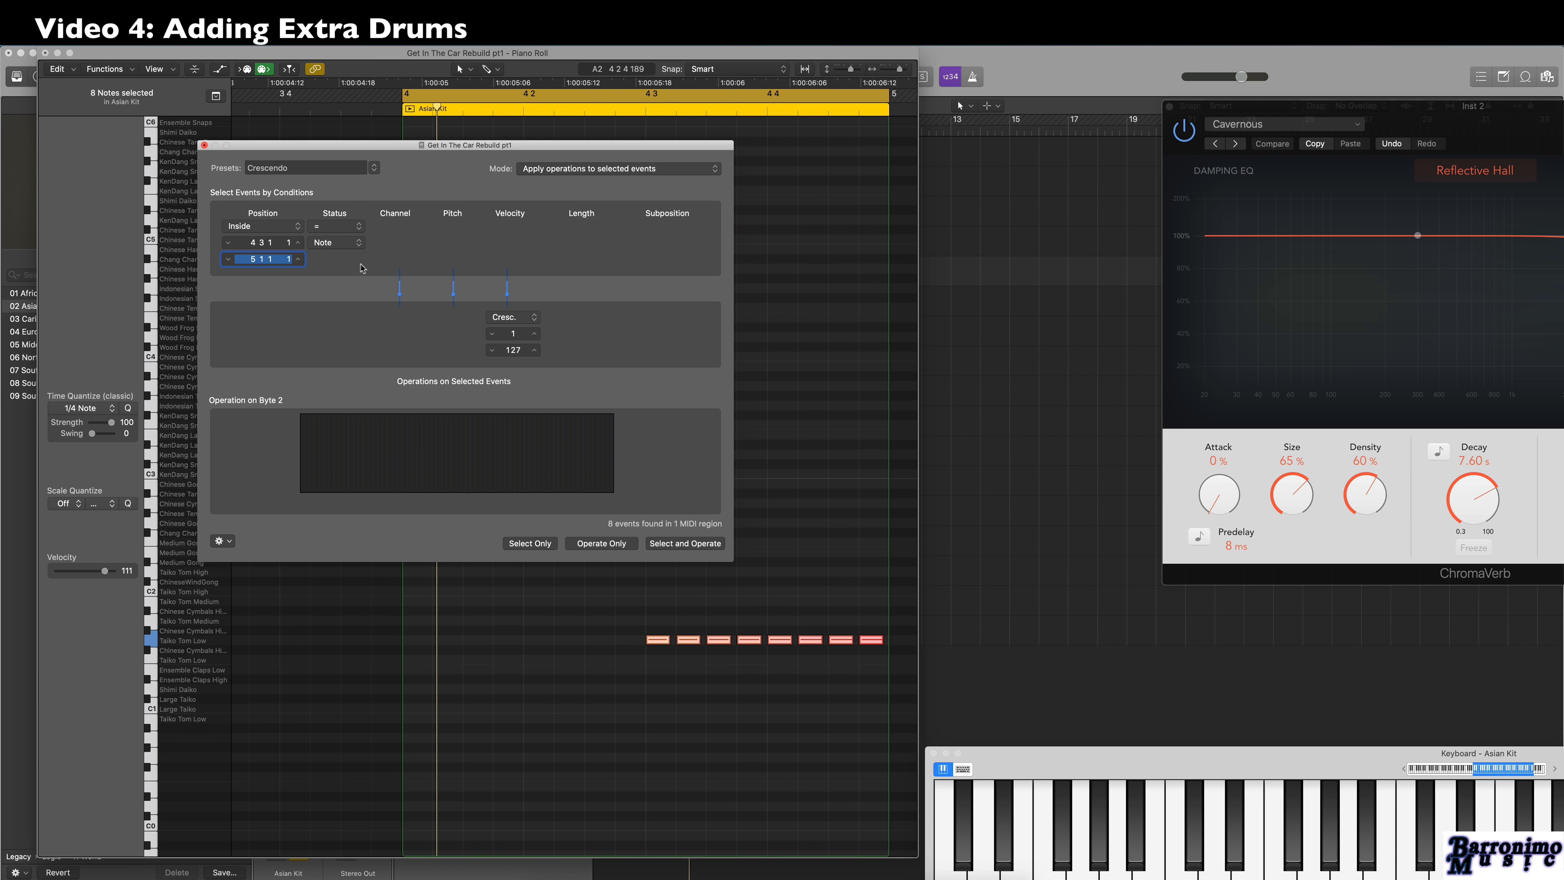
pyautogui.click(687, 543)
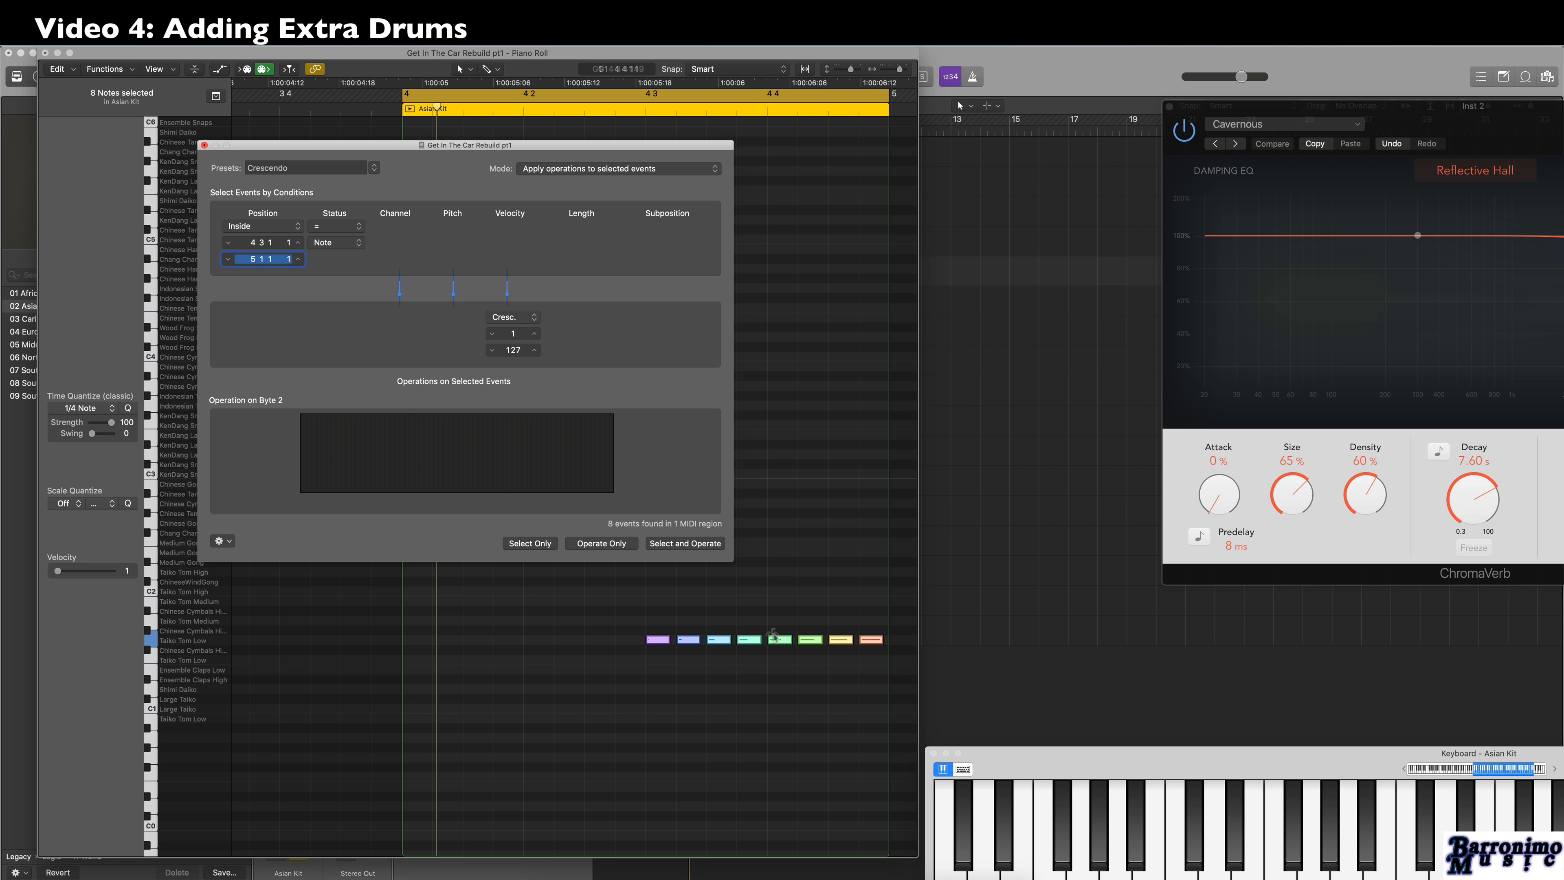
pyautogui.click(204, 145)
pyautogui.press('space')
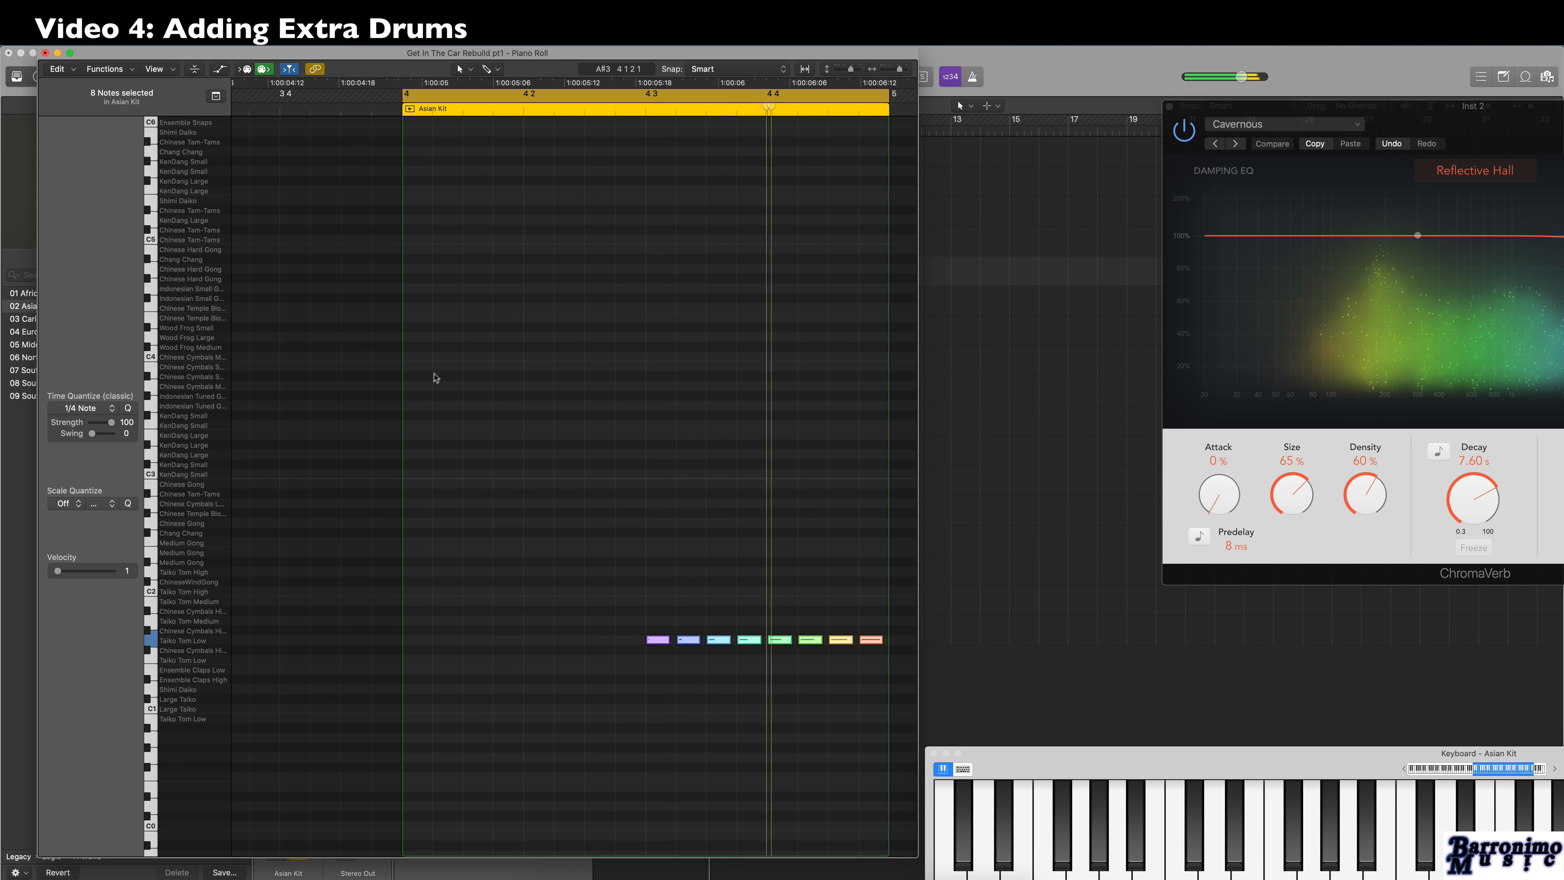
pyautogui.press('space')
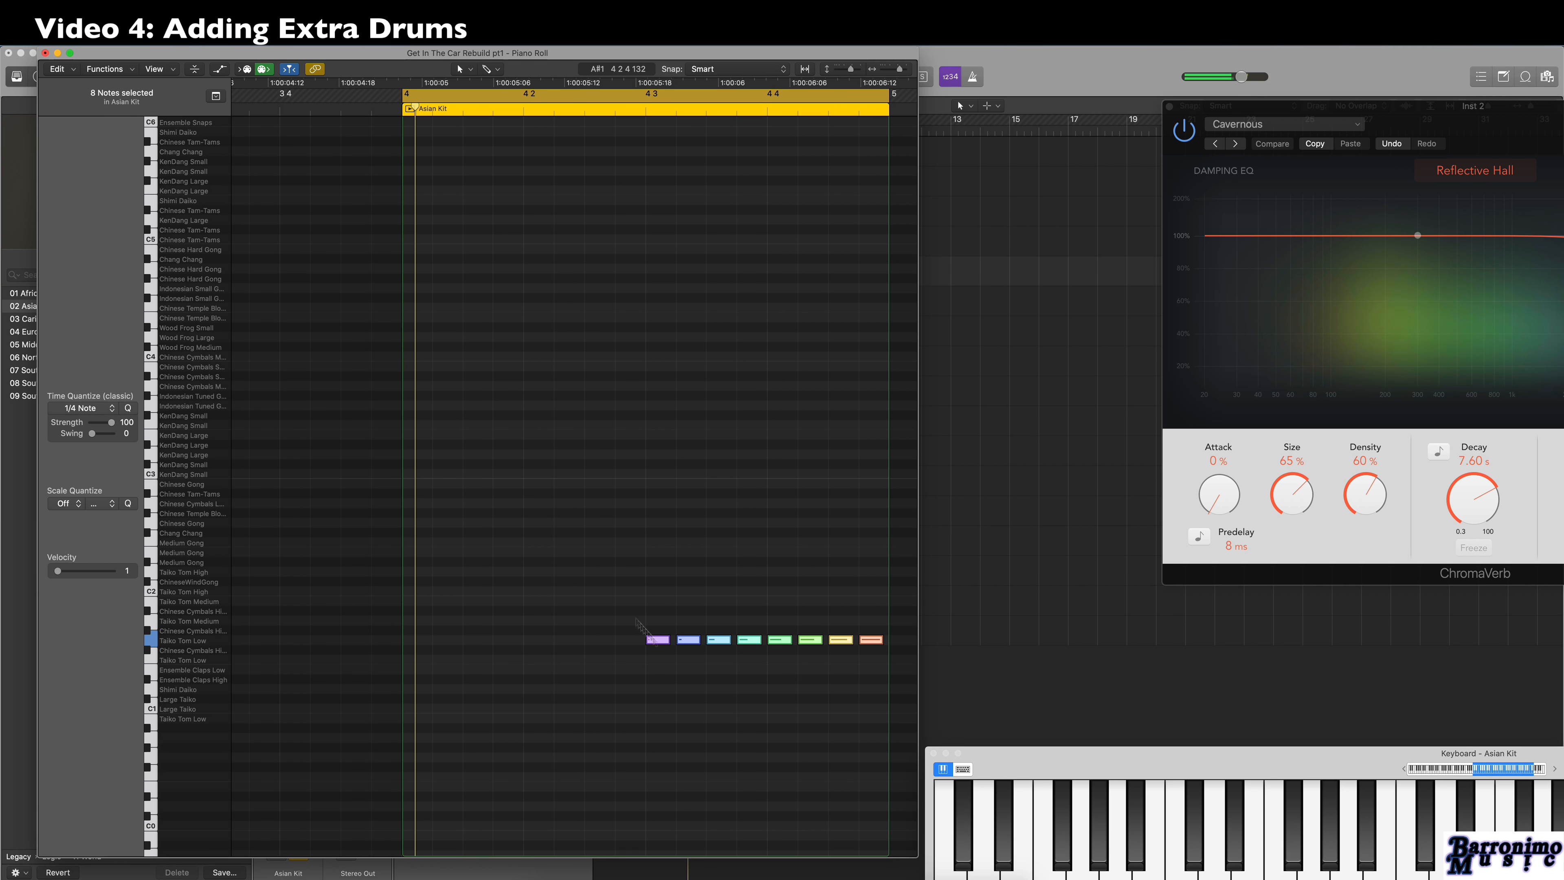
# Raise the last Taiko note's velocity, set the second-to-last note's velocity to 117 and play back the roll.
pyautogui.moveTo(632, 614); pyautogui.dragTo(872, 716)
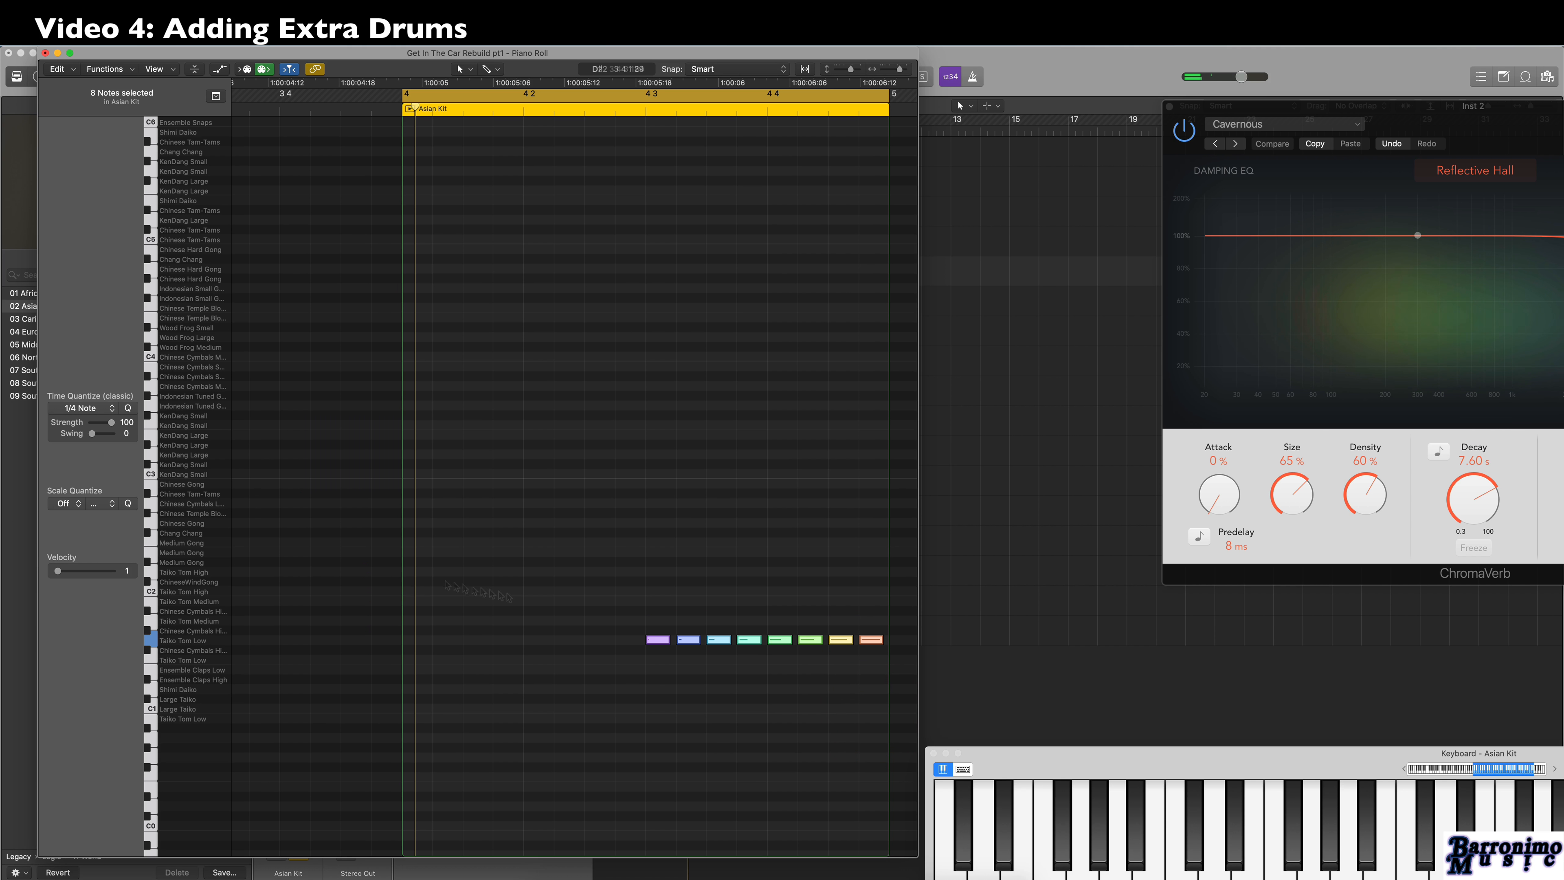
pyautogui.click(801, 629)
pyautogui.click(879, 642)
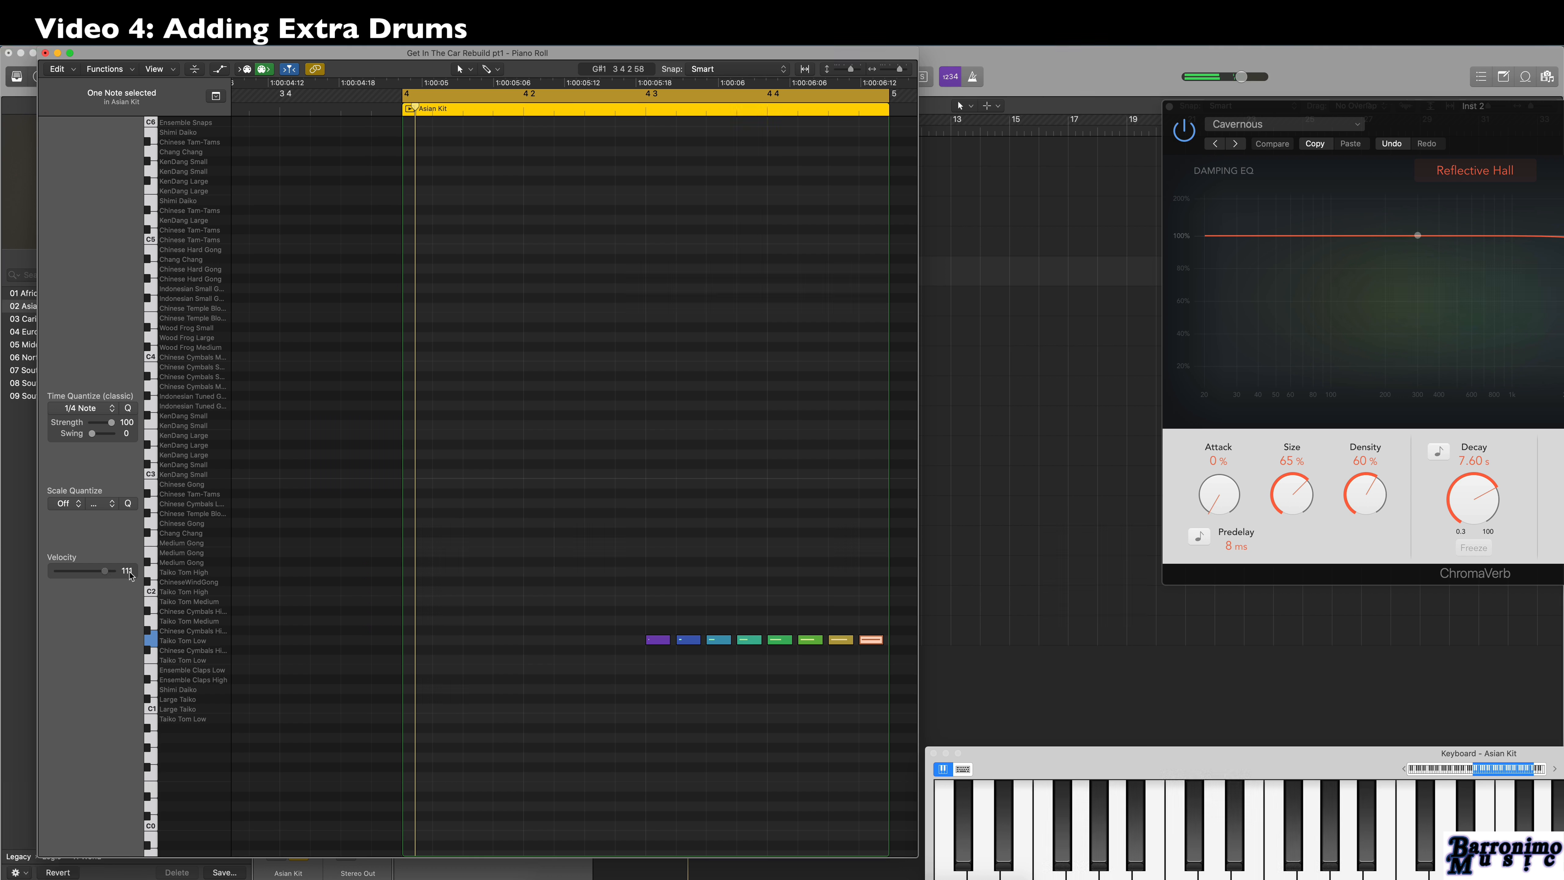
pyautogui.click(136, 572)
pyautogui.click(835, 639)
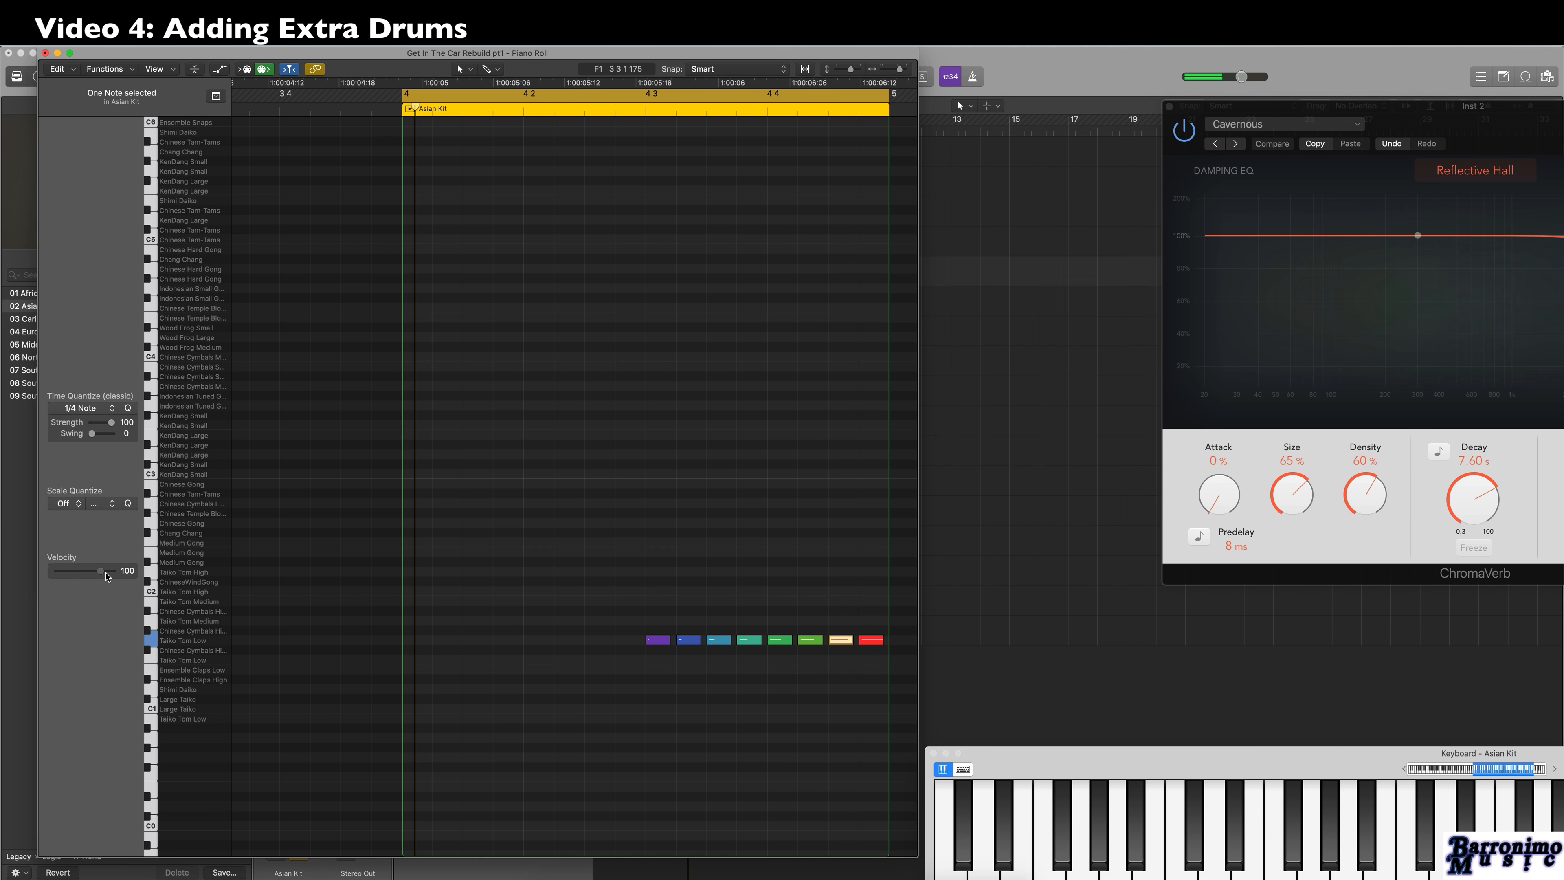
pyautogui.moveTo(107, 576); pyautogui.dragTo(118, 572)
pyautogui.press('space')
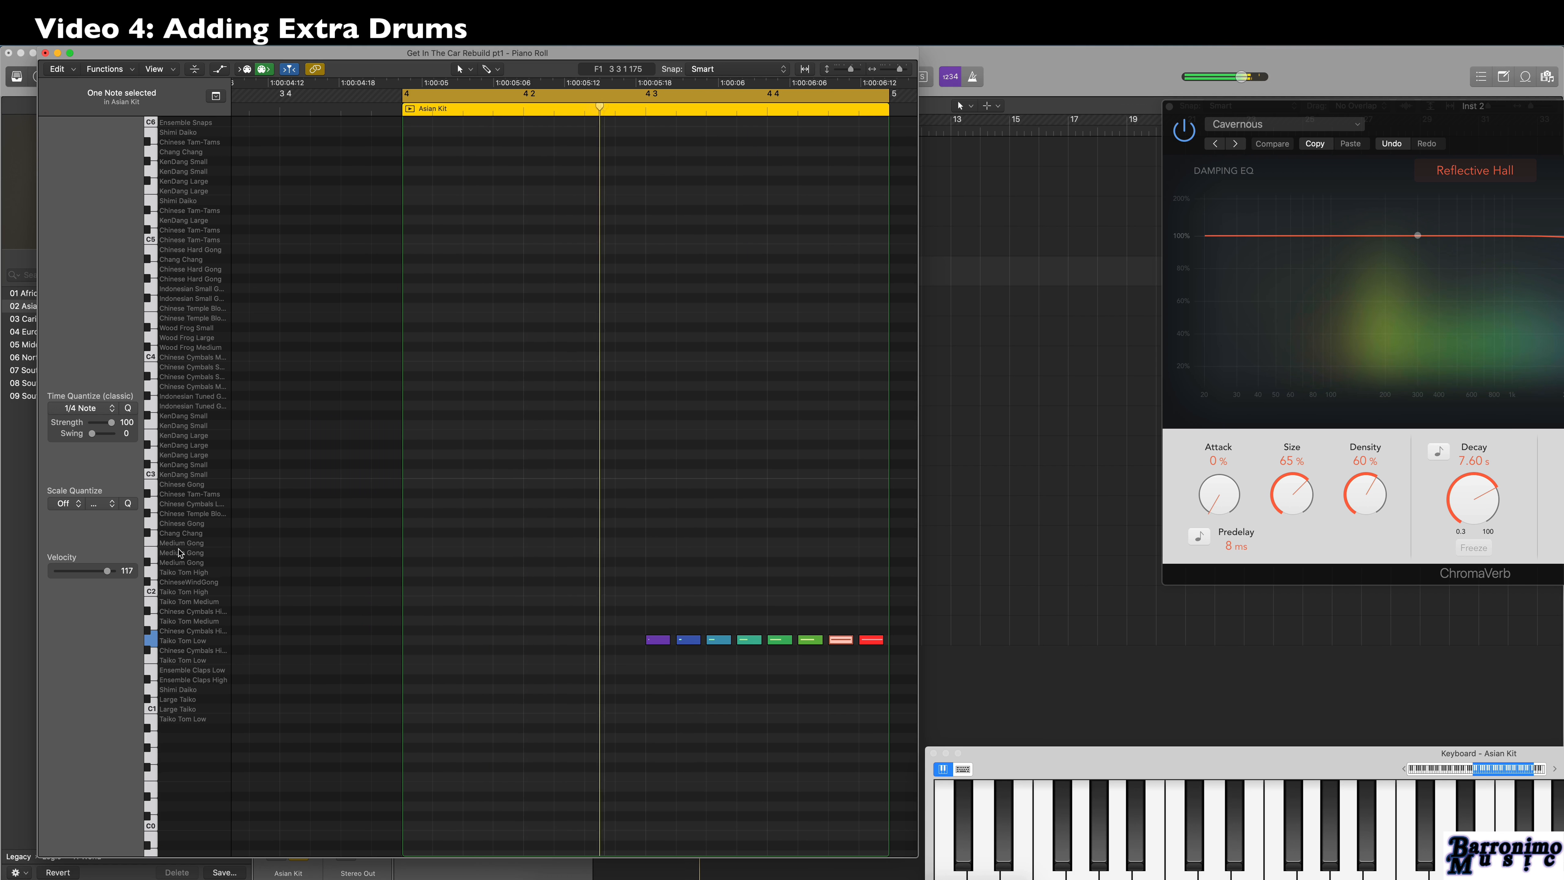
pyautogui.press('space')
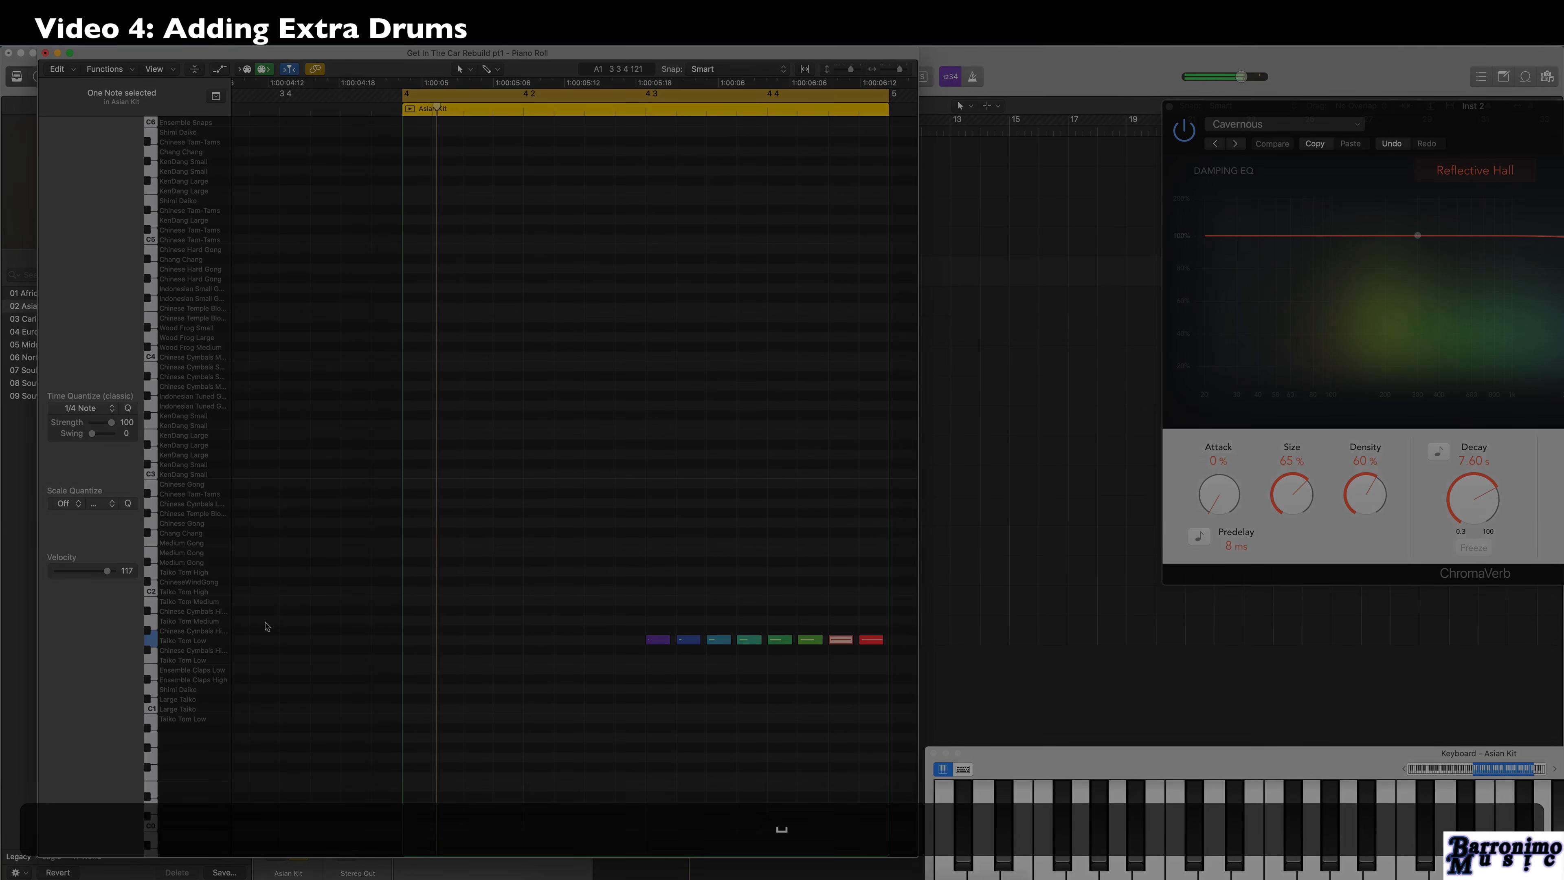